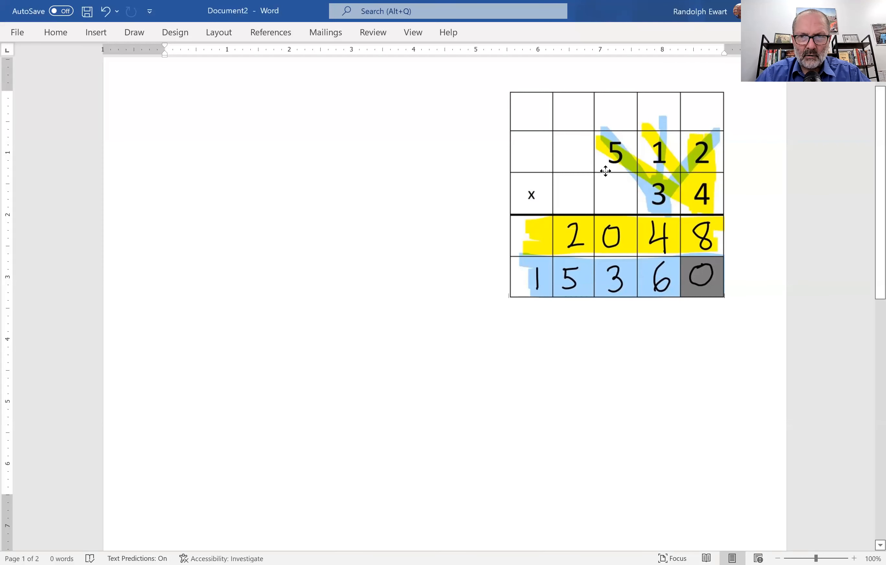
{"action": "left_click_drag", "start_coordinate": [605, 170], "coordinate": [605, 177]}
{"action": "left_click", "coordinate": [183, 131]}
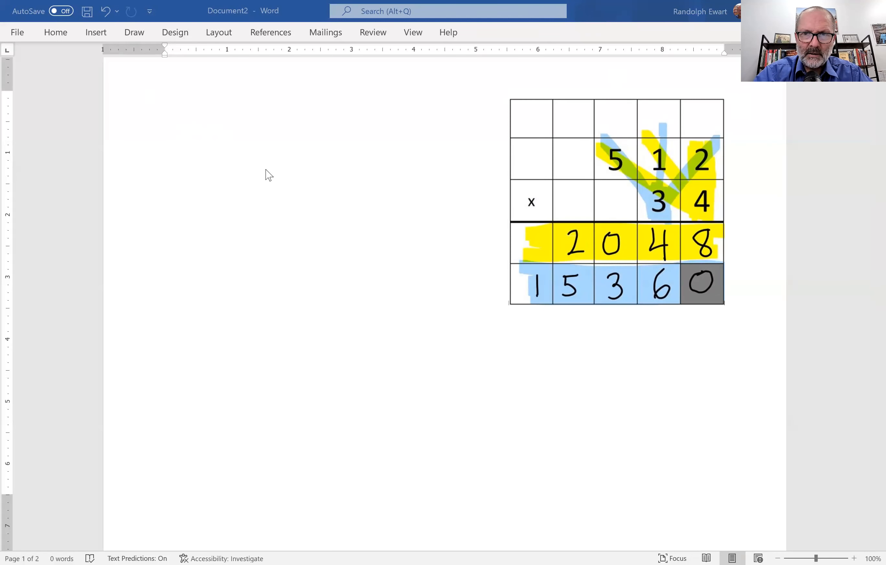
{"action": "mouse_move", "coordinate": [514, 280]}
{"action": "left_mouse_down"}
{"action": "mouse_move", "coordinate": [513, 294]}
{"action": "mouse_move", "coordinate": [599, 280]}
{"action": "mouse_move", "coordinate": [724, 290]}
{"action": "left_mouse_up"}
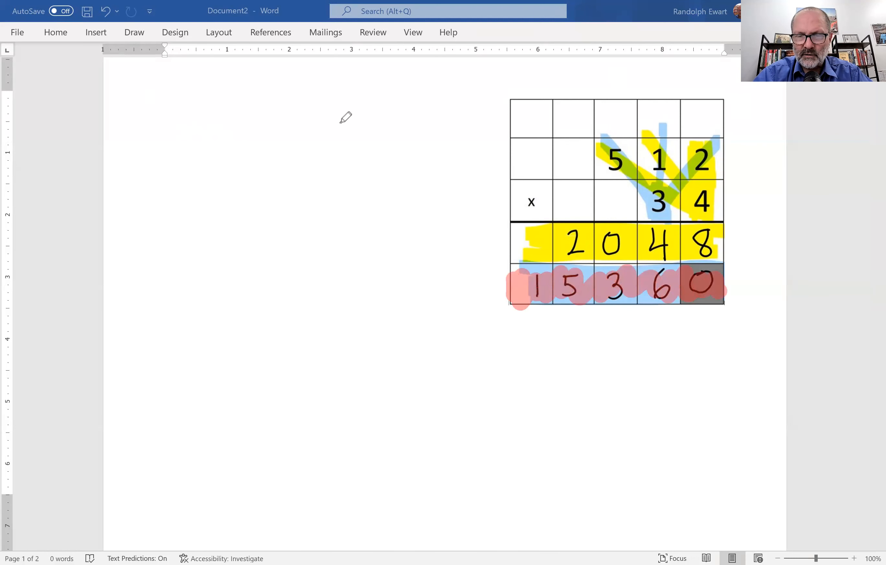
{"action": "left_click_drag", "start_coordinate": [617, 97], "coordinate": [613, 313]}
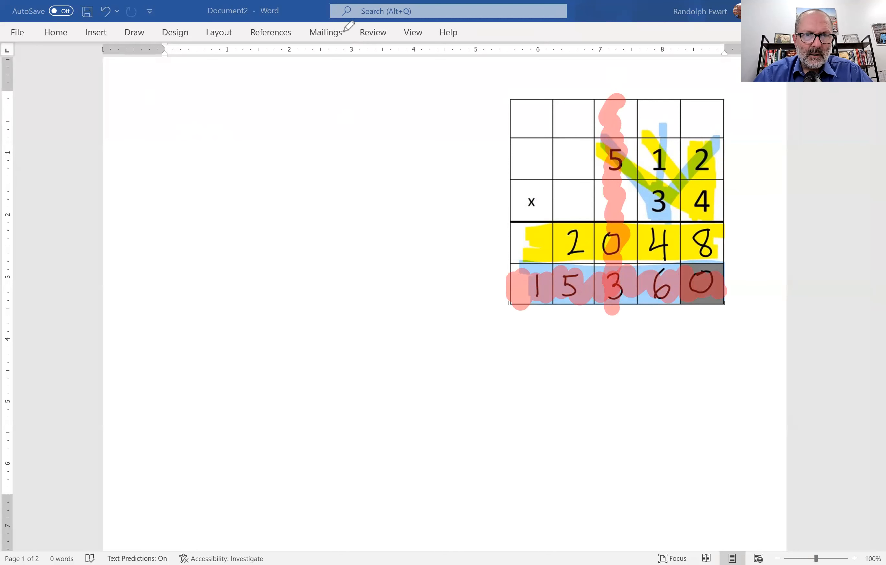
{"action": "left_click", "coordinate": [206, 121]}
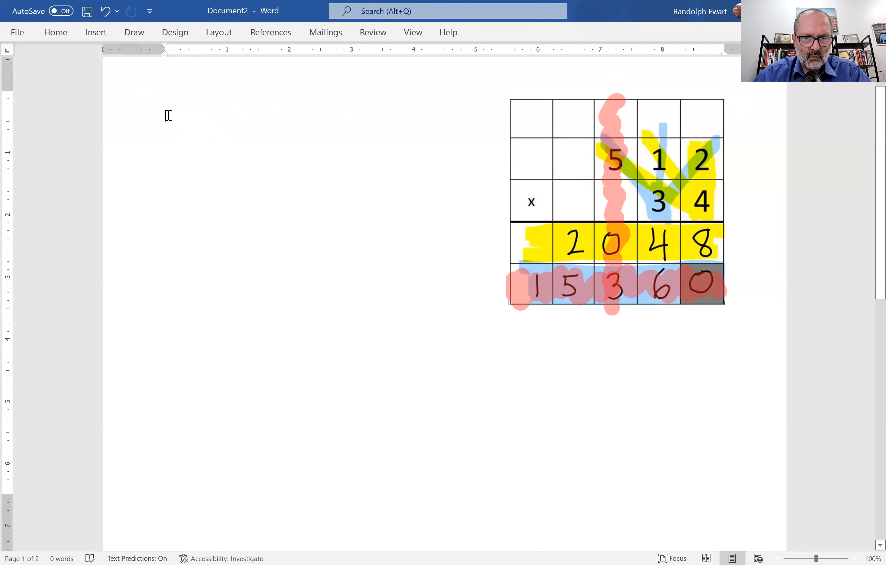
{"action": "type", "text": "here"}
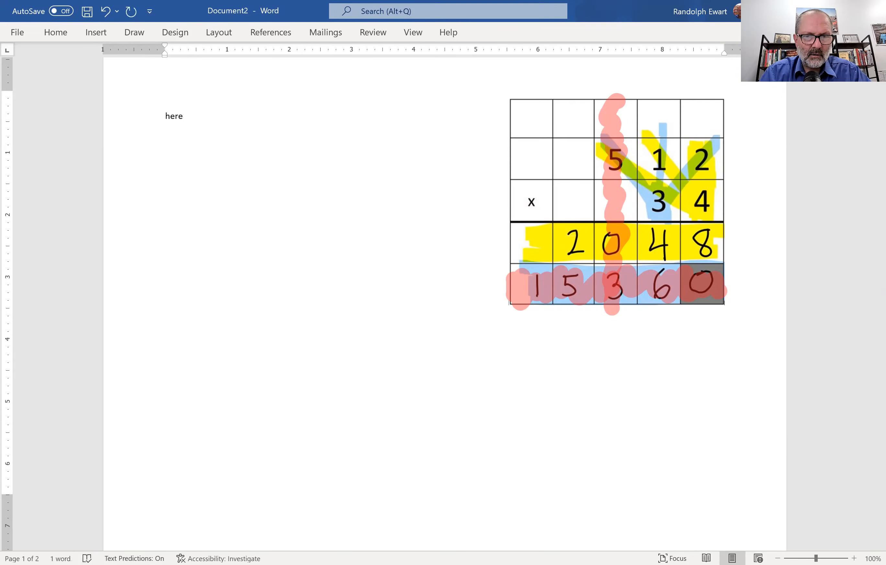
{"action": "key", "text": "BackSpace"}
{"action": "key", "text": "BackSpace"}
{"action": "key", "text": "BackSpace"}
{"action": "key", "text": "BackSpace"}
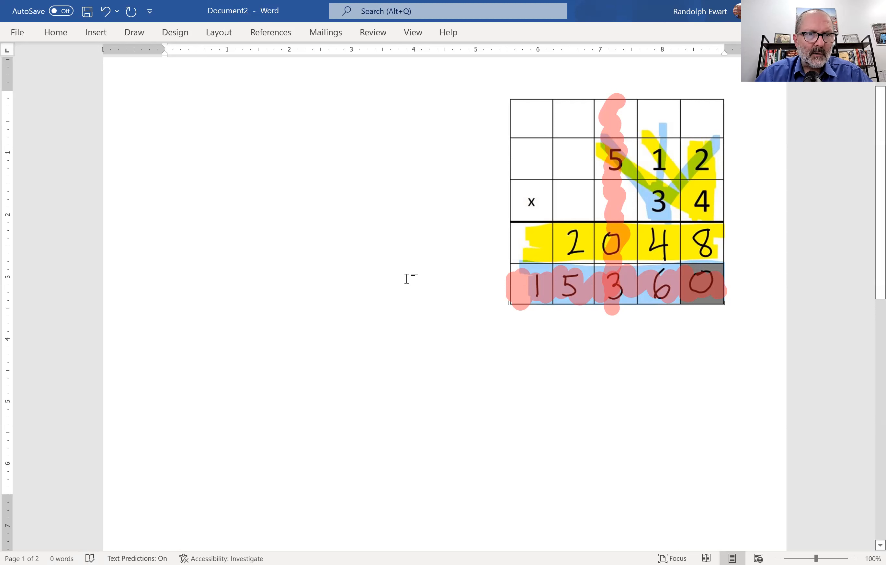
- Insert a table with four columns and four rows and resize it to cells about 0.97" wide and 0.8" high
{"action": "left_click", "coordinate": [98, 32]}
{"action": "left_click", "coordinate": [88, 81]}
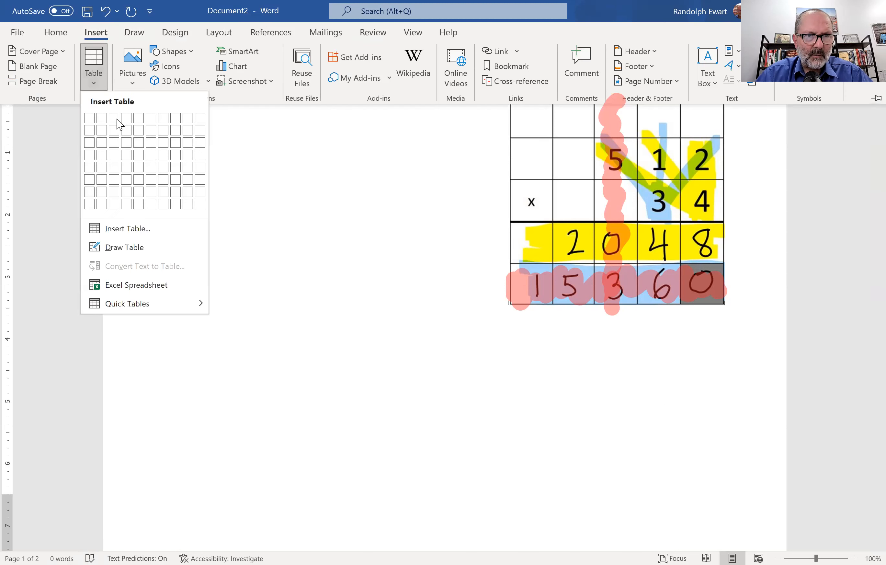
{"action": "left_click", "coordinate": [126, 155]}
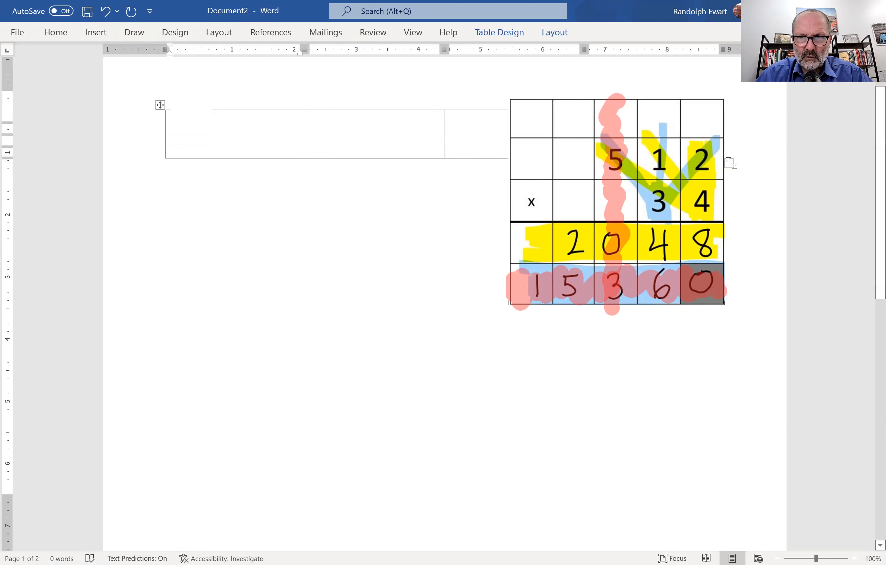
{"action": "left_click_drag", "start_coordinate": [731, 163], "coordinate": [406, 314]}
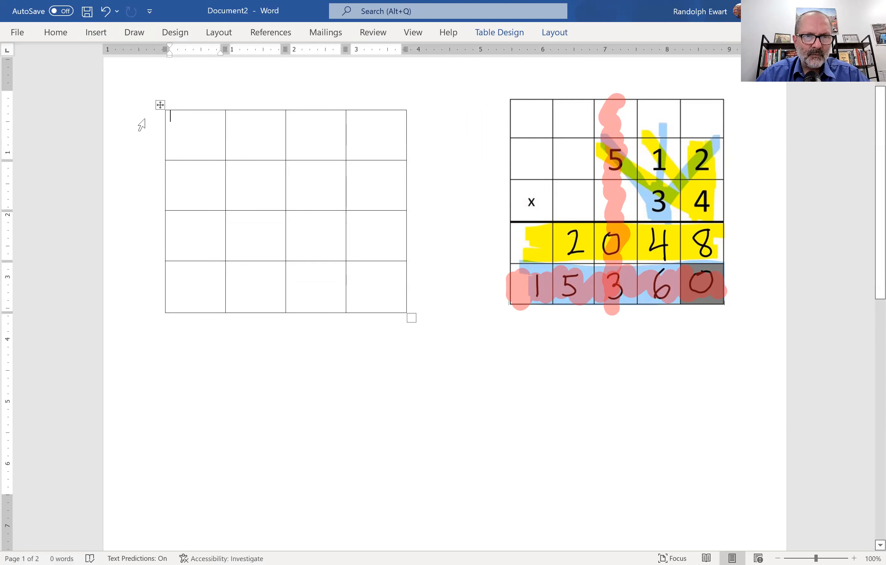
{"action": "left_click", "coordinate": [175, 142]}
{"action": "type", "text": "gffgf"}
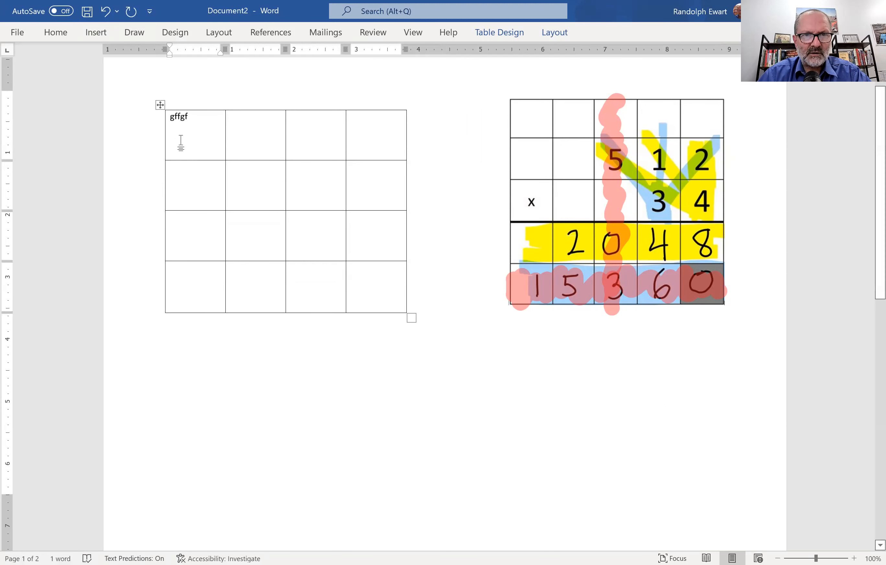
{"action": "key", "text": "BackSpace"}
{"action": "key", "text": "BackSpace"}
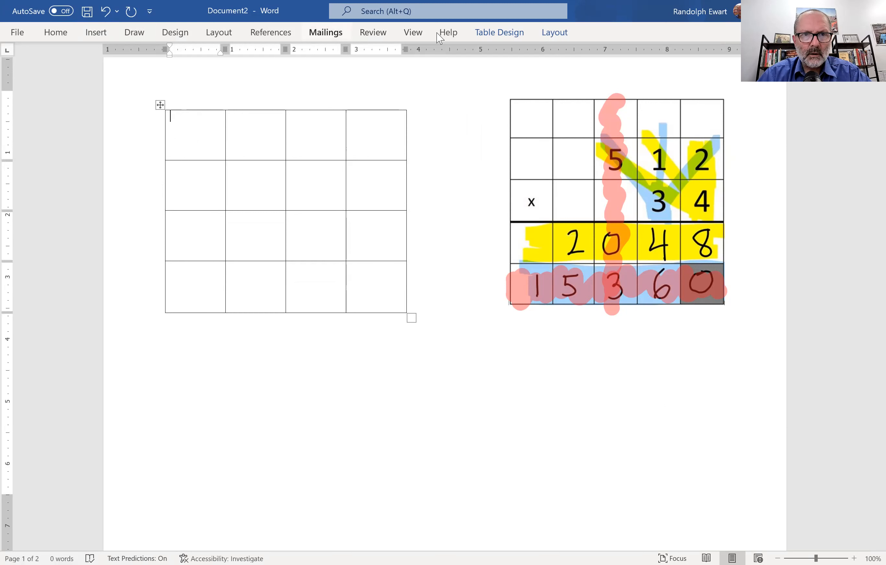
- Centre the first table cell's contents horizontally and vertically and set its font size to 20
{"action": "left_click", "coordinate": [559, 35]}
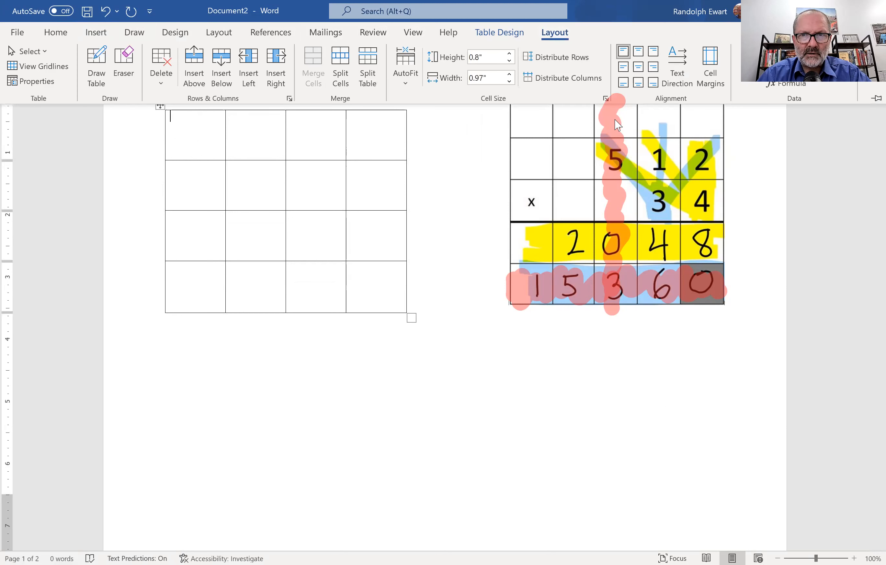
{"action": "left_click", "coordinate": [560, 35]}
{"action": "left_click", "coordinate": [565, 38]}
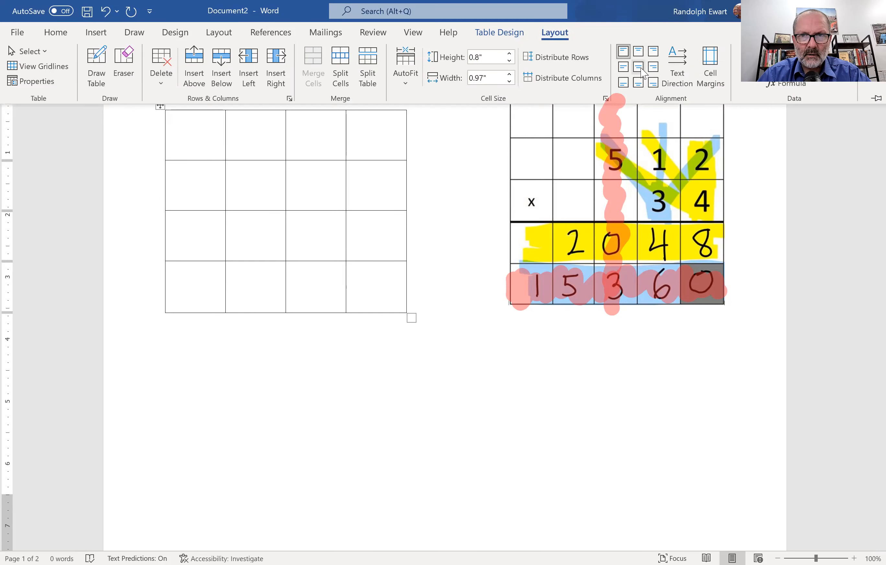
{"action": "left_click", "coordinate": [638, 68]}
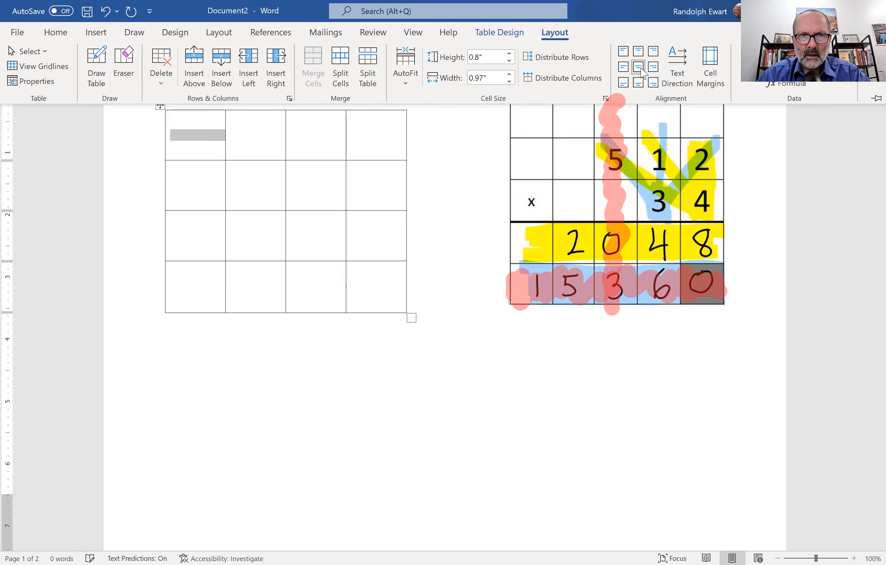
{"action": "left_click", "coordinate": [55, 33]}
{"action": "left_click", "coordinate": [152, 57]}
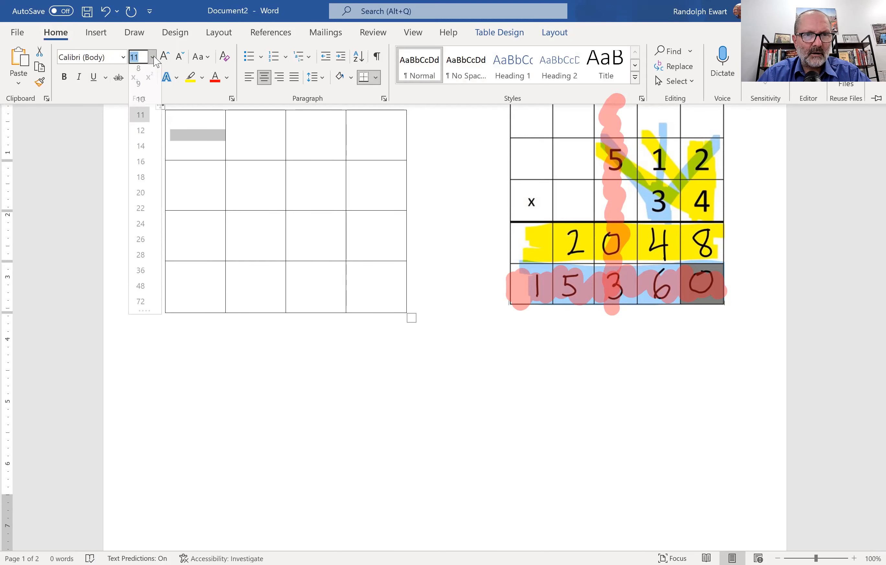
{"action": "left_click", "coordinate": [150, 204]}
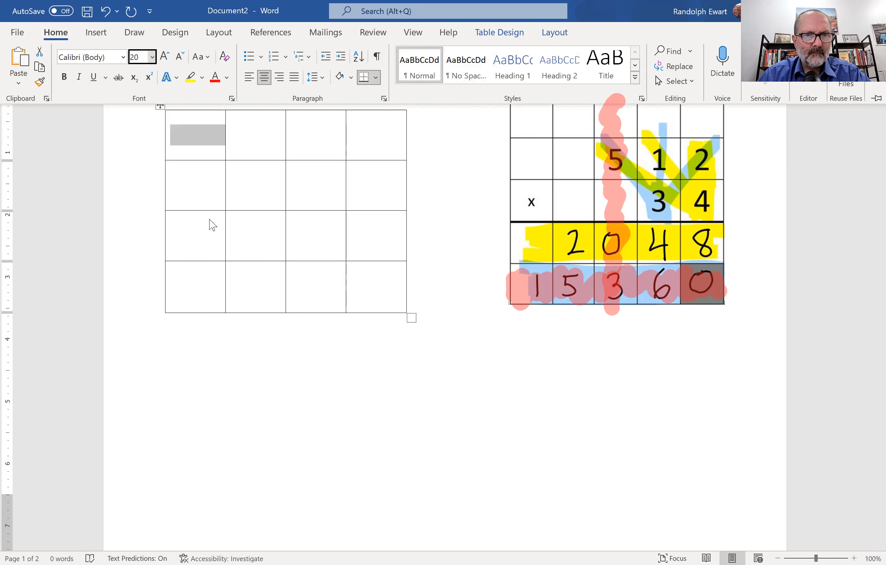
- Centre the contents of all table cells horizontally and vertically and set their font size to 20
{"action": "left_click", "coordinate": [244, 226]}
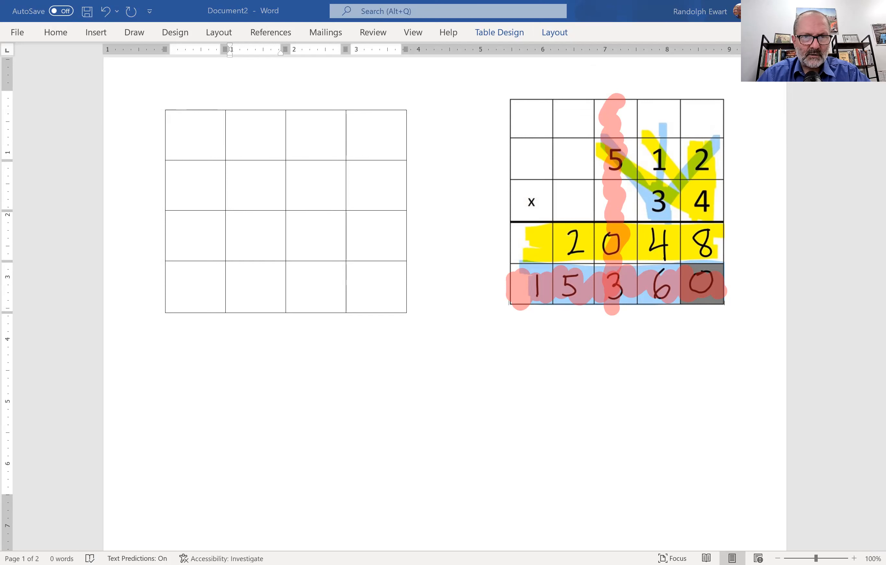
{"action": "left_click", "coordinate": [304, 187]}
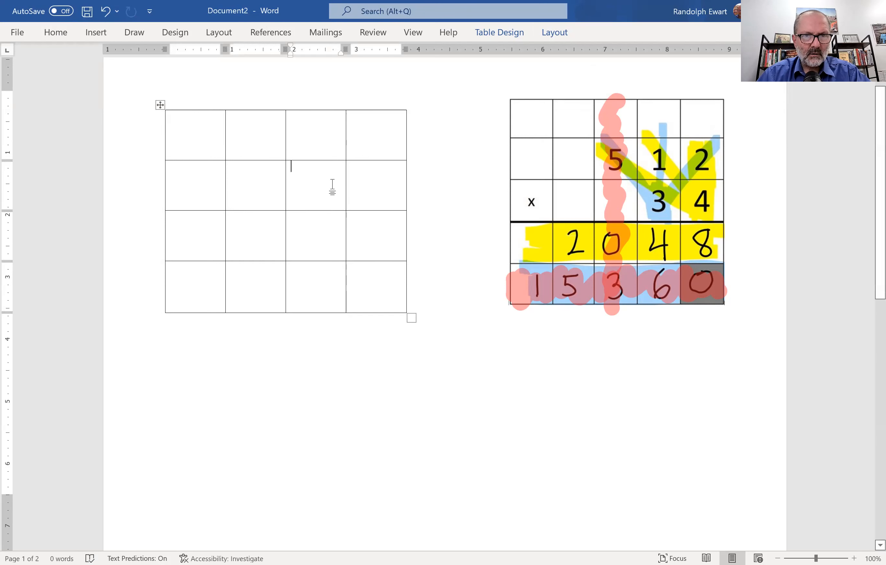
{"action": "mouse_move", "coordinate": [207, 126]}
{"action": "left_mouse_down"}
{"action": "mouse_move", "coordinate": [368, 260]}
{"action": "mouse_move", "coordinate": [375, 285]}
{"action": "left_mouse_up"}
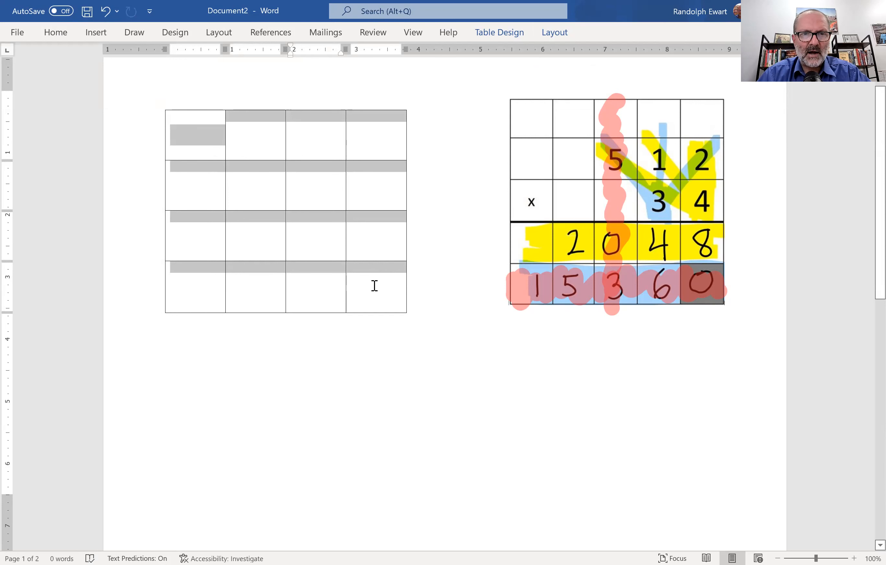
{"action": "left_click_drag", "start_coordinate": [199, 138], "coordinate": [364, 283]}
{"action": "left_click", "coordinate": [554, 35]}
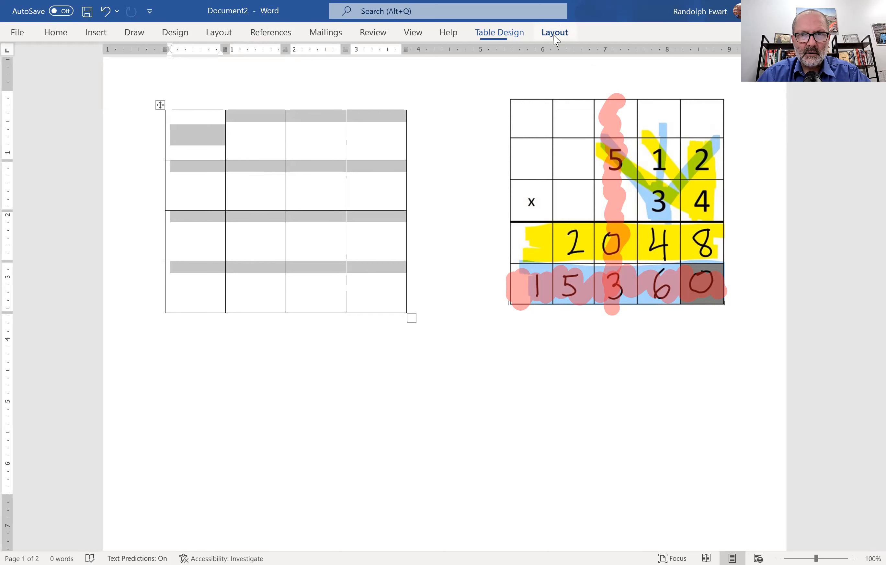
{"action": "left_click", "coordinate": [58, 33]}
{"action": "left_click", "coordinate": [153, 58]}
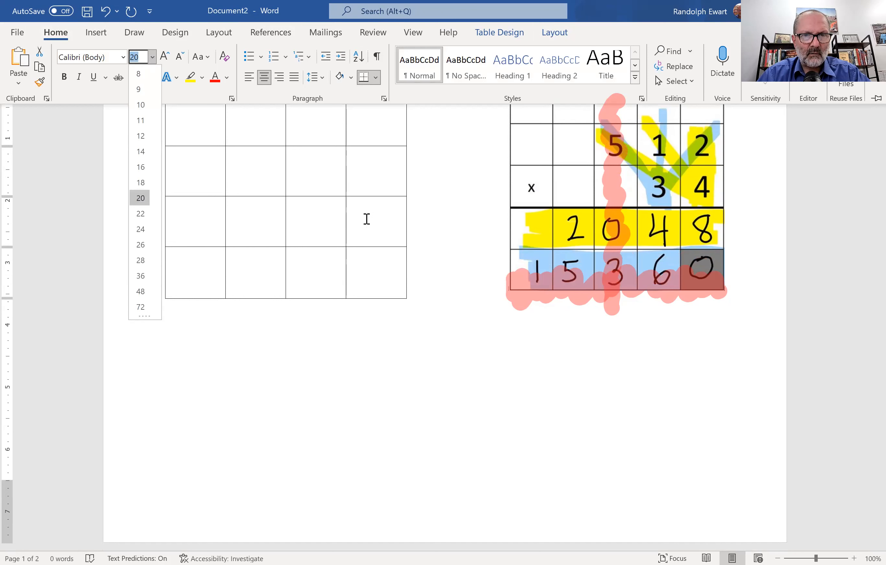
{"action": "left_click", "coordinate": [367, 219]}
- Enter 1 and 8 in the last two cells of the second row and 3 in the last cell of the third row
{"action": "left_click", "coordinate": [323, 180]}
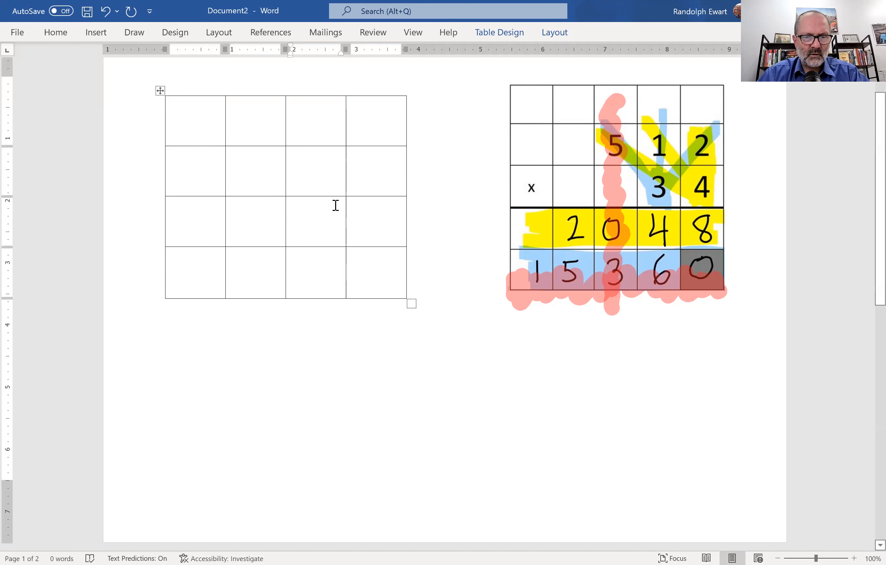
{"action": "type", "text": "18"}
{"action": "key", "text": "BackSpace"}
{"action": "type", "text": "`"}
{"action": "key", "text": "BackSpace"}
{"action": "left_click", "coordinate": [395, 190]}
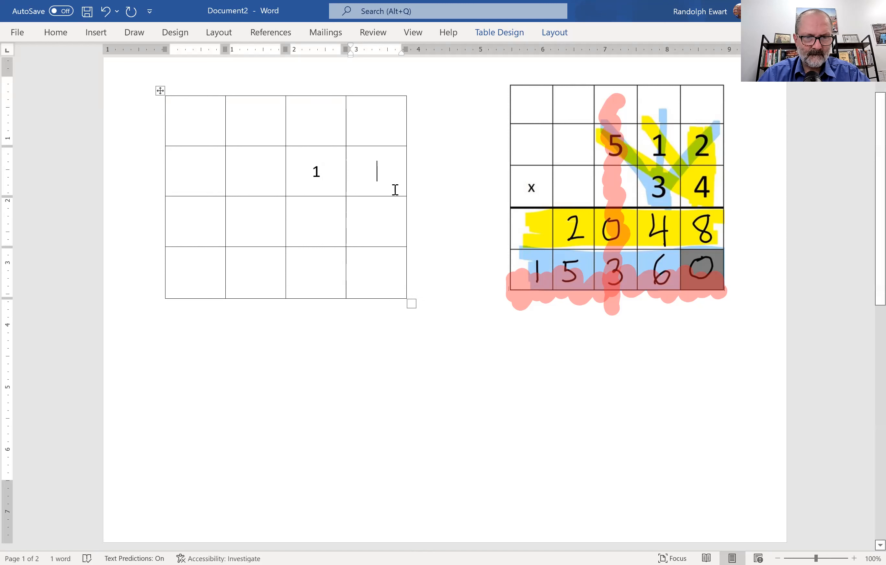
{"action": "type", "text": "8"}
{"action": "left_click", "coordinate": [376, 223]}
{"action": "type", "text": "3"}
- Set the font size of the whole table to 36
{"action": "left_click_drag", "start_coordinate": [368, 200], "coordinate": [328, 173]}
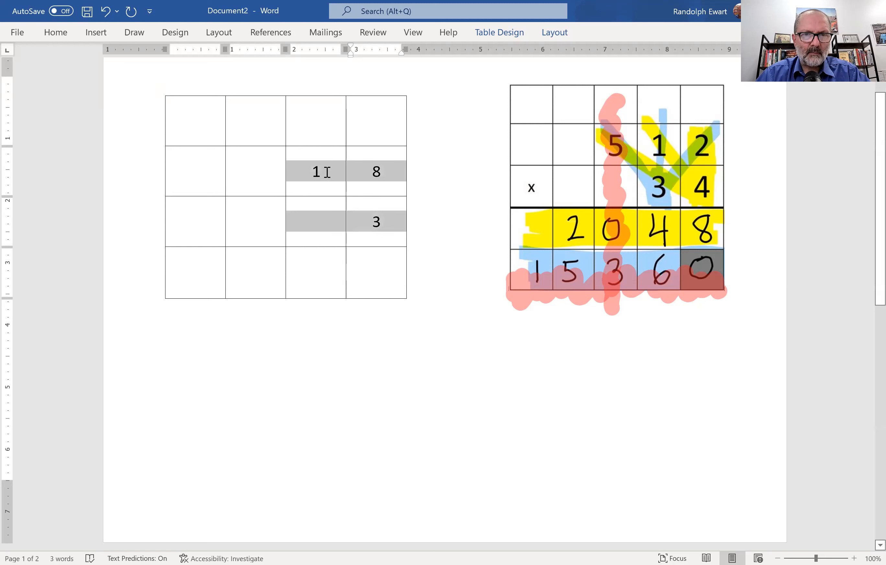
{"action": "left_click_drag", "start_coordinate": [379, 276], "coordinate": [181, 116]}
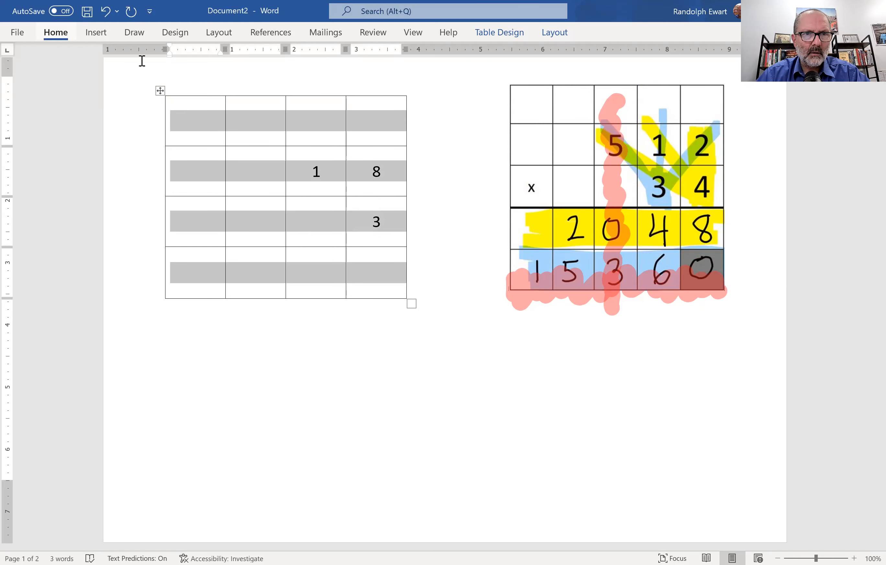
{"action": "left_click", "coordinate": [51, 36]}
{"action": "left_click", "coordinate": [152, 57]}
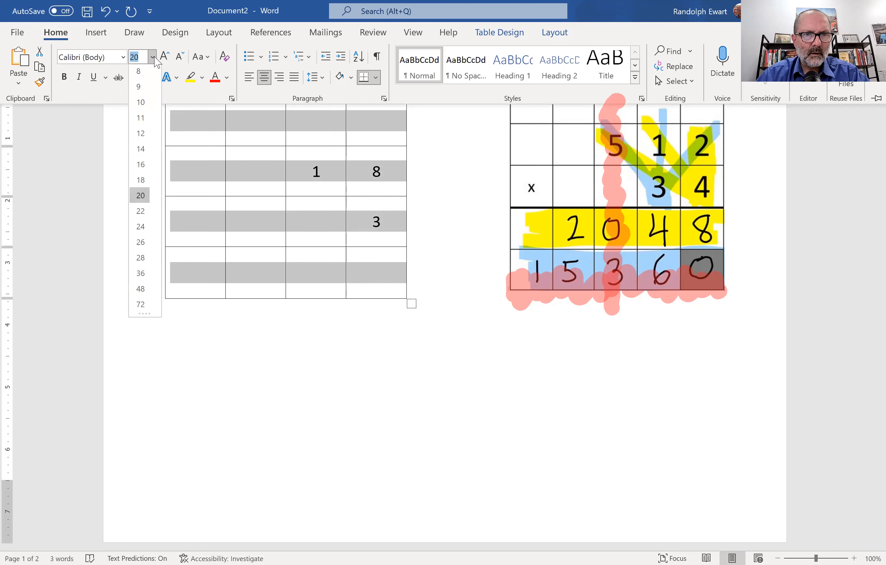
{"action": "left_click", "coordinate": [140, 276]}
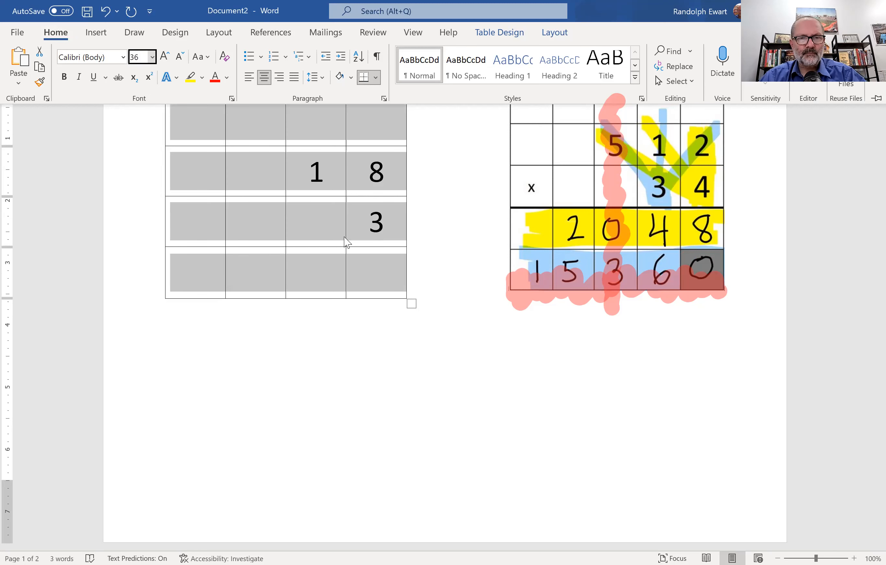
- Enter the multiplication sign x in the first cell of the third row
{"action": "left_click", "coordinate": [330, 229]}
{"action": "left_click", "coordinate": [204, 224]}
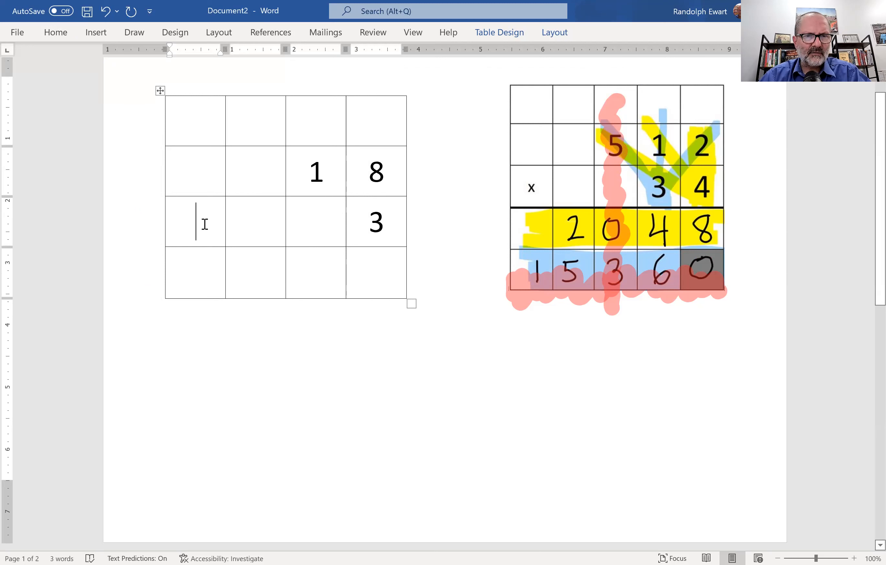
{"action": "type", "text": "x"}
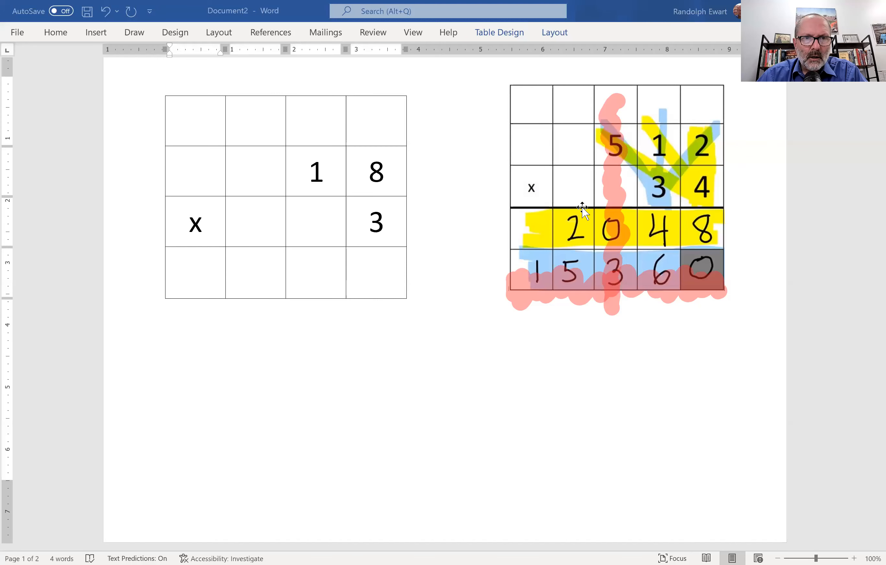
- Select the whole multiplication table and set the pen weight for painting borders to 2 ¼ pt
{"action": "left_click_drag", "start_coordinate": [197, 123], "coordinate": [374, 269]}
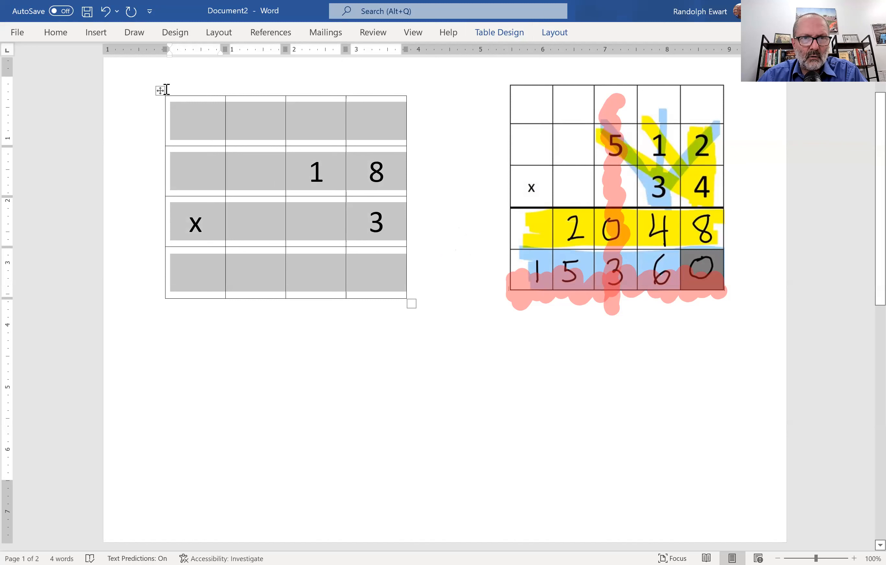
{"action": "left_click", "coordinate": [508, 34]}
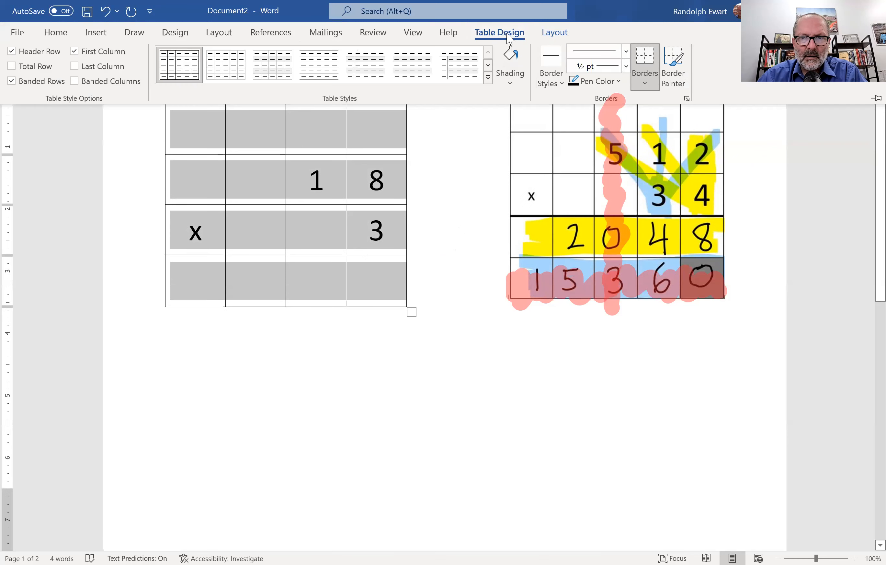
{"action": "left_click", "coordinate": [675, 63]}
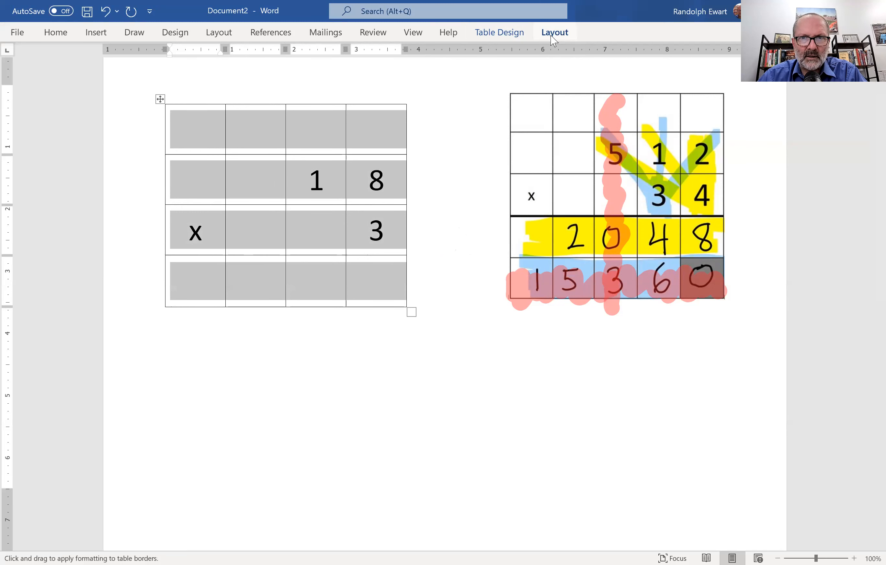
{"action": "left_click", "coordinate": [499, 32]}
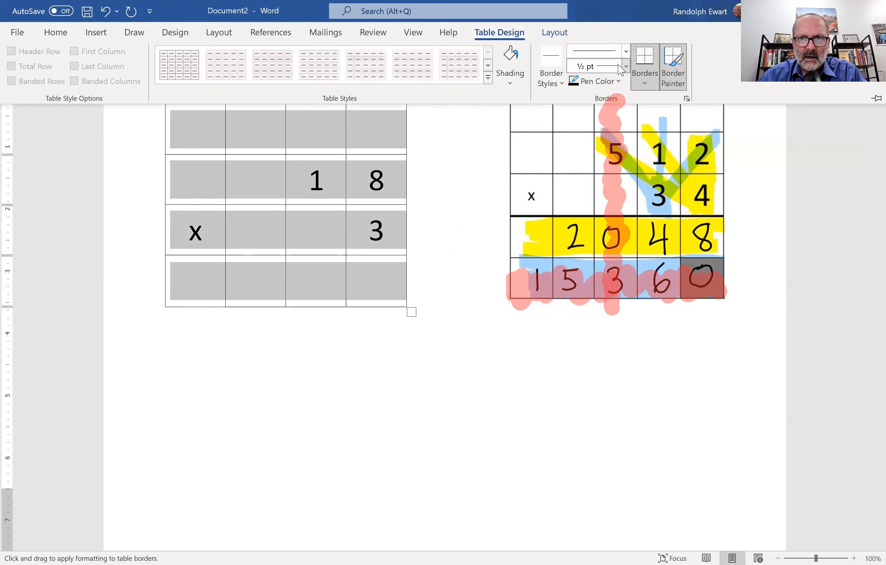
{"action": "left_click", "coordinate": [627, 67]}
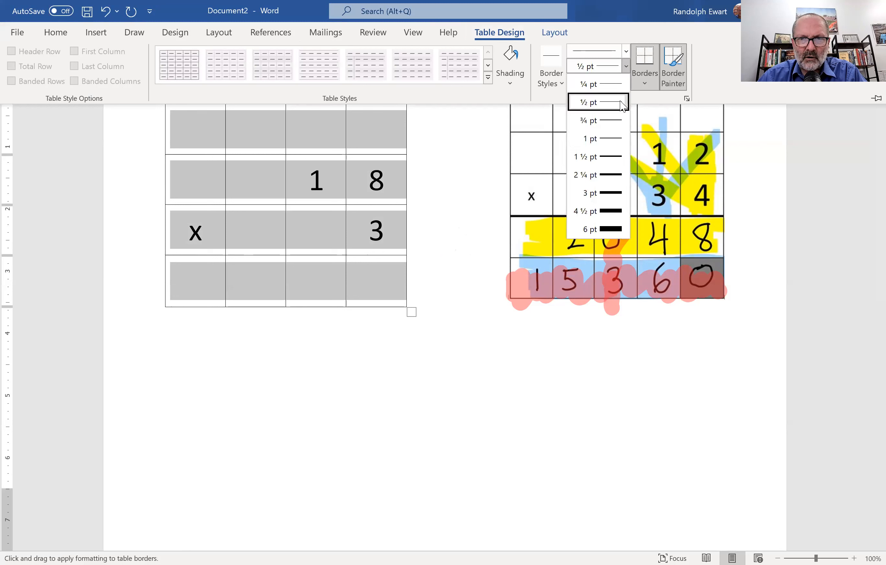
{"action": "left_click", "coordinate": [608, 176]}
{"action": "left_click", "coordinate": [670, 65]}
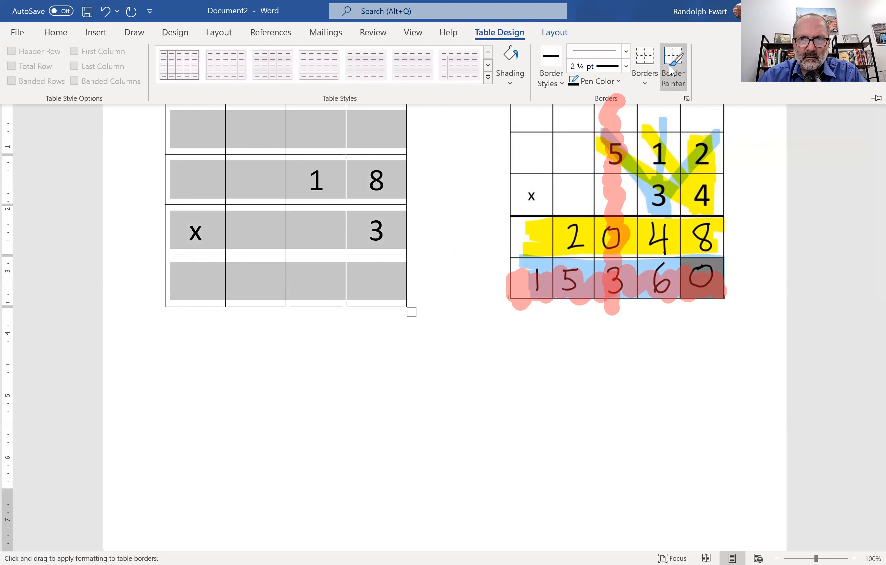
{"action": "left_click", "coordinate": [555, 33]}
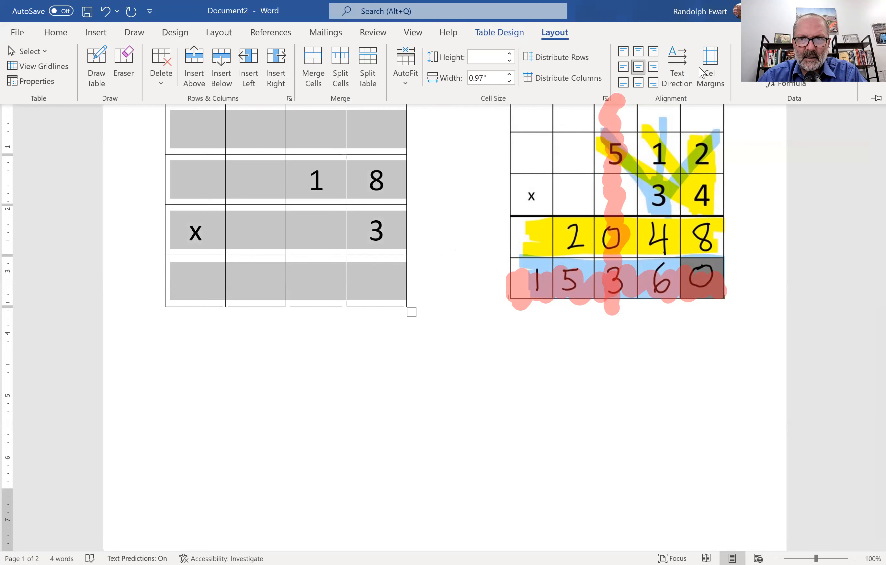
{"action": "left_click", "coordinate": [505, 34]}
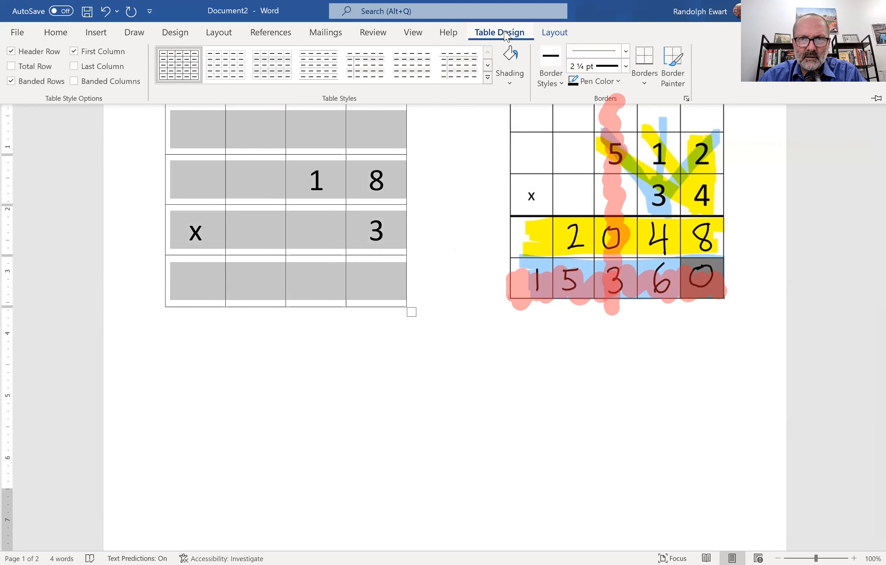
- Paint the thick border along the bottom of the third row, across all four columns
{"action": "left_click", "coordinate": [674, 64]}
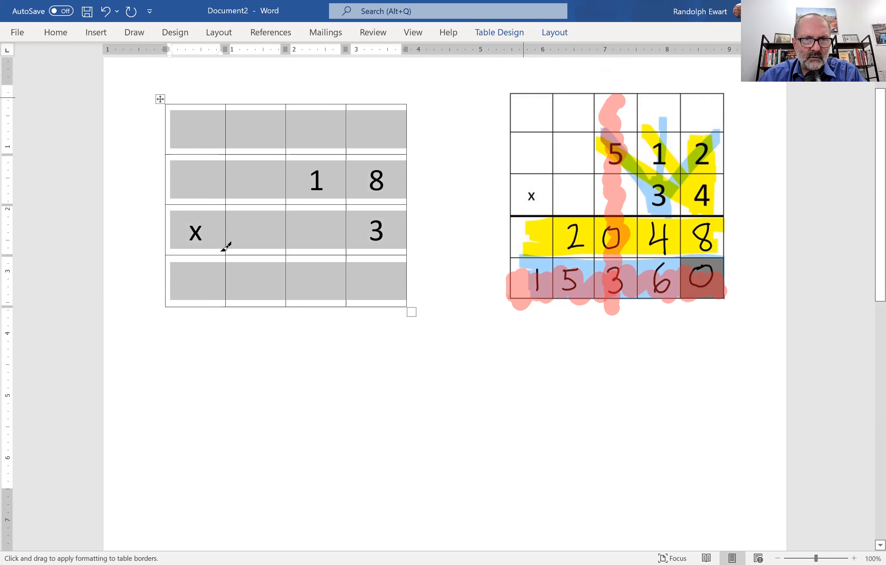
{"action": "left_click", "coordinate": [211, 255]}
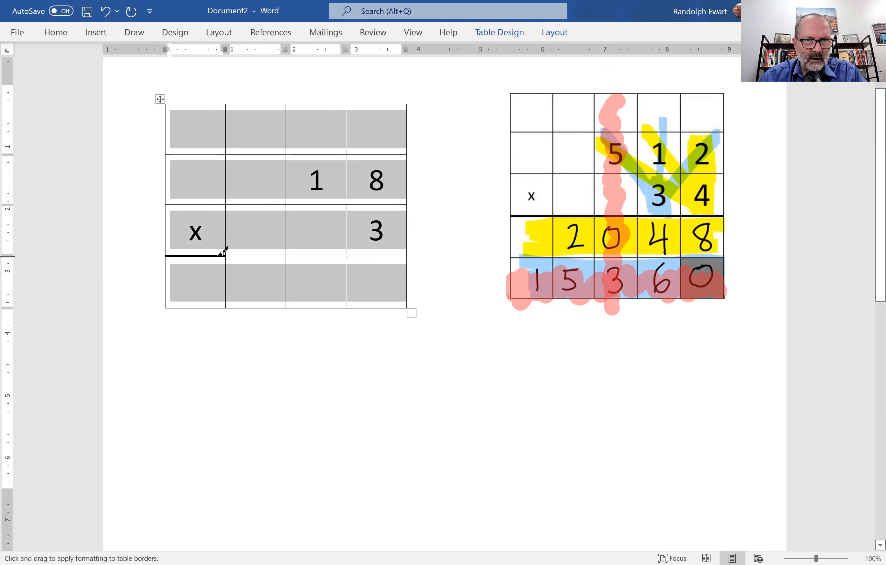
{"action": "left_click", "coordinate": [246, 255]}
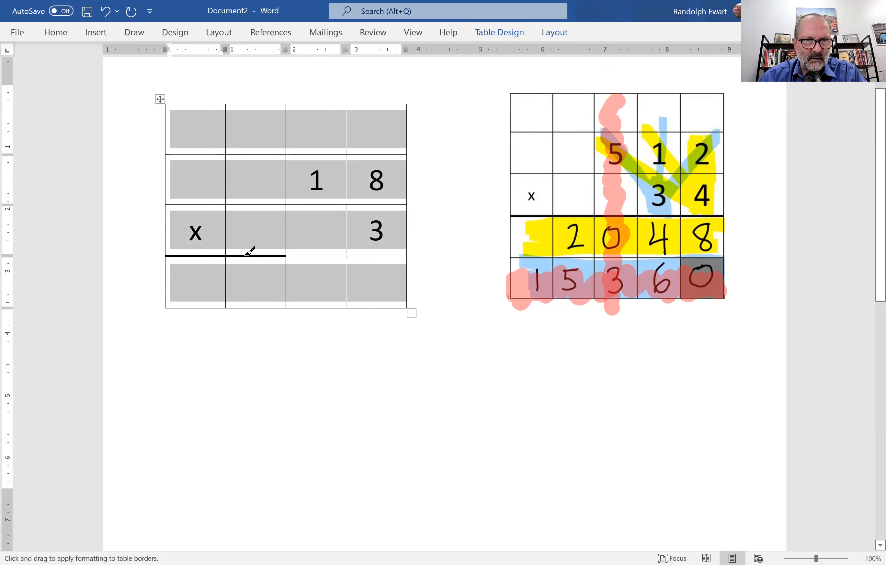
{"action": "left_click", "coordinate": [302, 255]}
{"action": "left_click", "coordinate": [360, 255]}
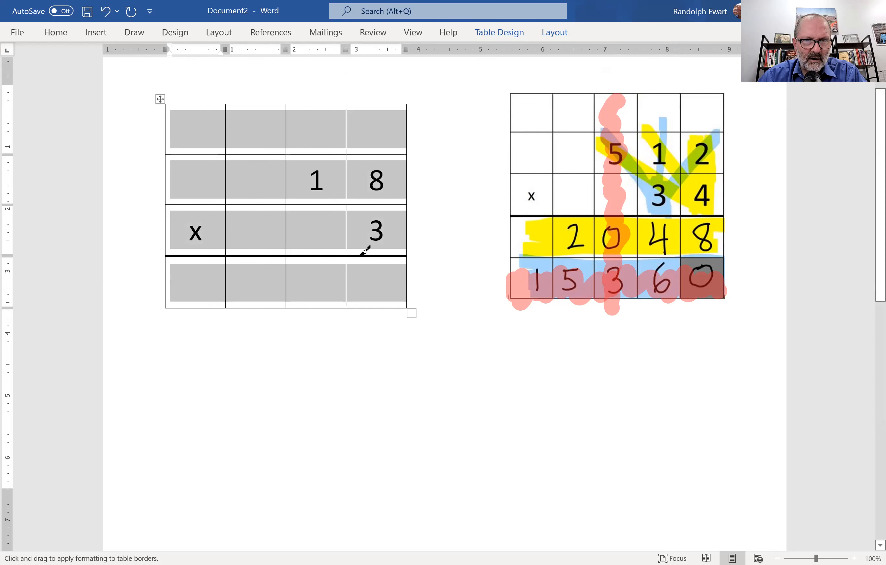
{"action": "left_click", "coordinate": [508, 34]}
{"action": "left_click", "coordinate": [677, 82]}
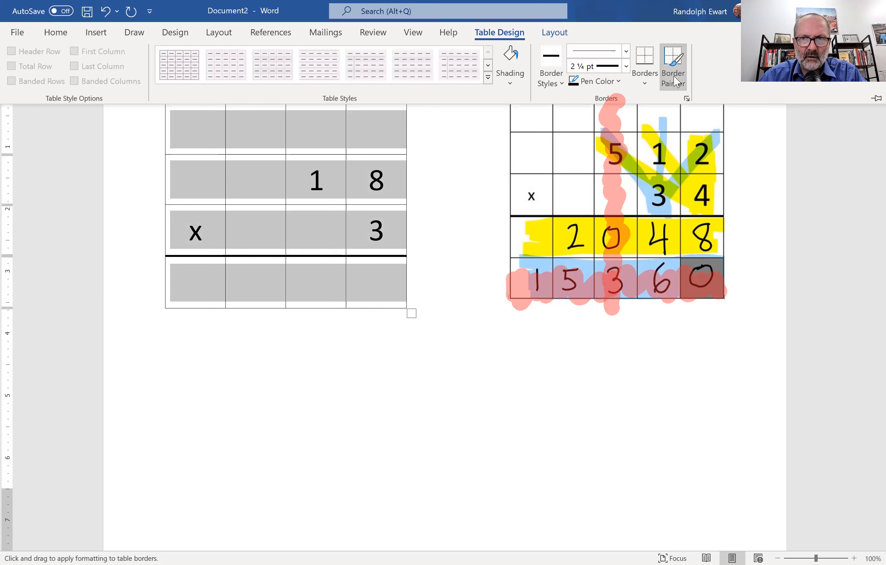
- Shrink the multiplication table to about 3.2 inches wide so that its cells are roughly square
{"action": "left_click", "coordinate": [277, 231]}
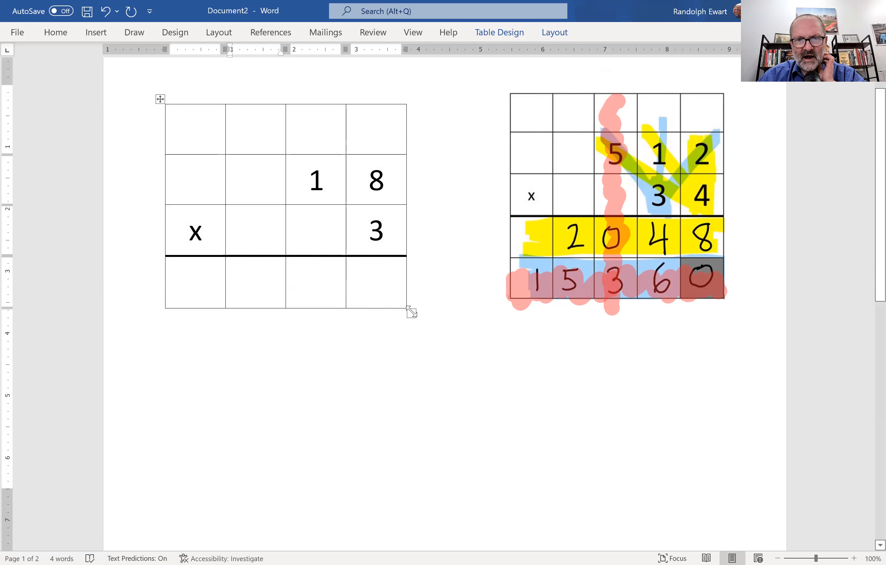
{"action": "left_click_drag", "start_coordinate": [410, 313], "coordinate": [365, 306]}
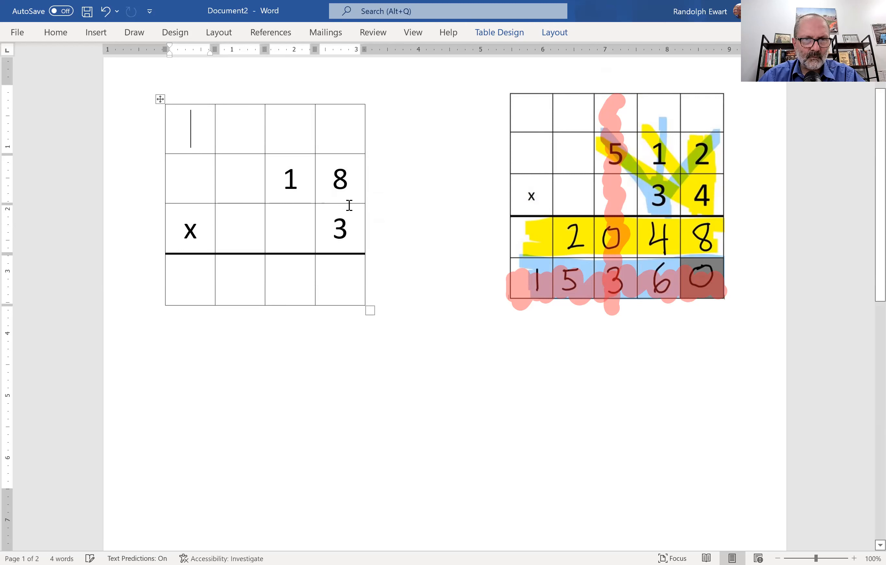
- Copy the whole multiplication table and paste a duplicate below it
{"action": "left_click", "coordinate": [162, 97]}
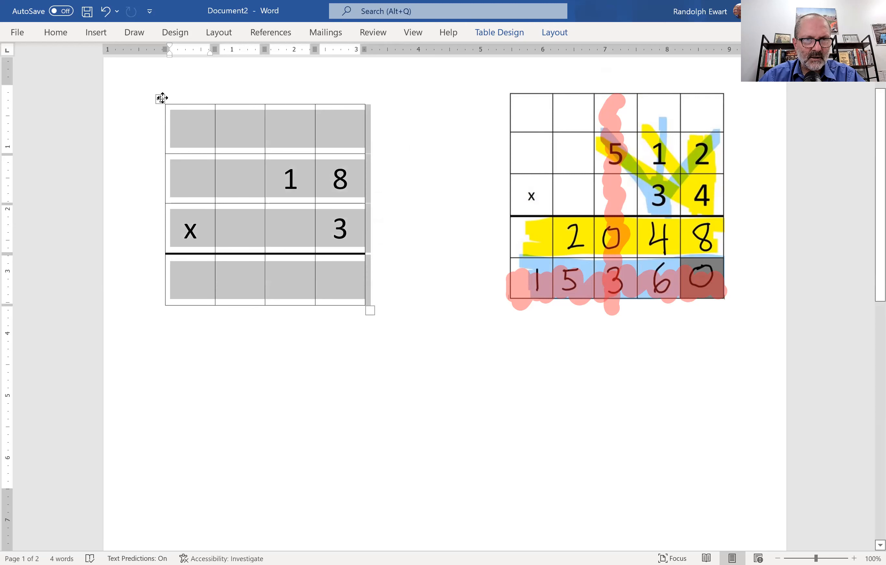
{"action": "right_click", "coordinate": [162, 98]}
{"action": "left_click", "coordinate": [211, 128]}
{"action": "left_click", "coordinate": [200, 357]}
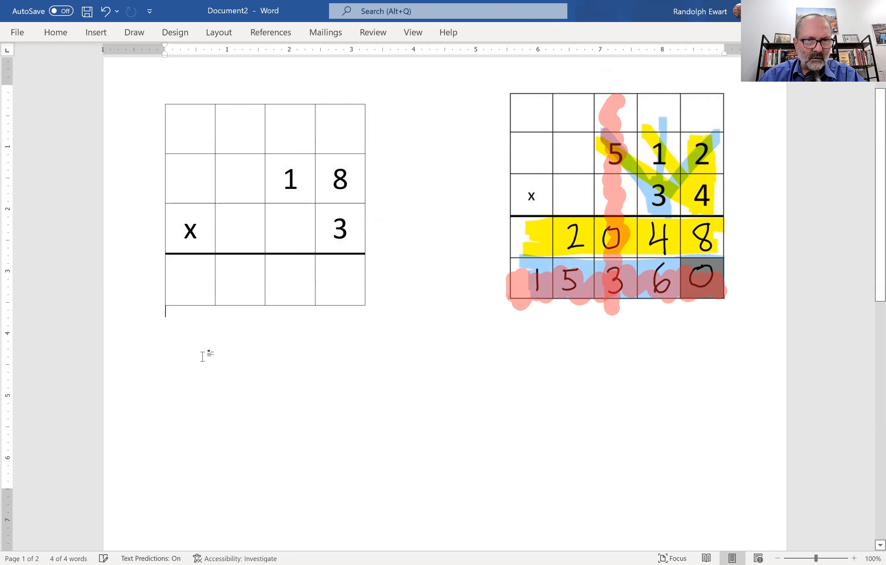
{"action": "key", "text": "ctrl+v"}
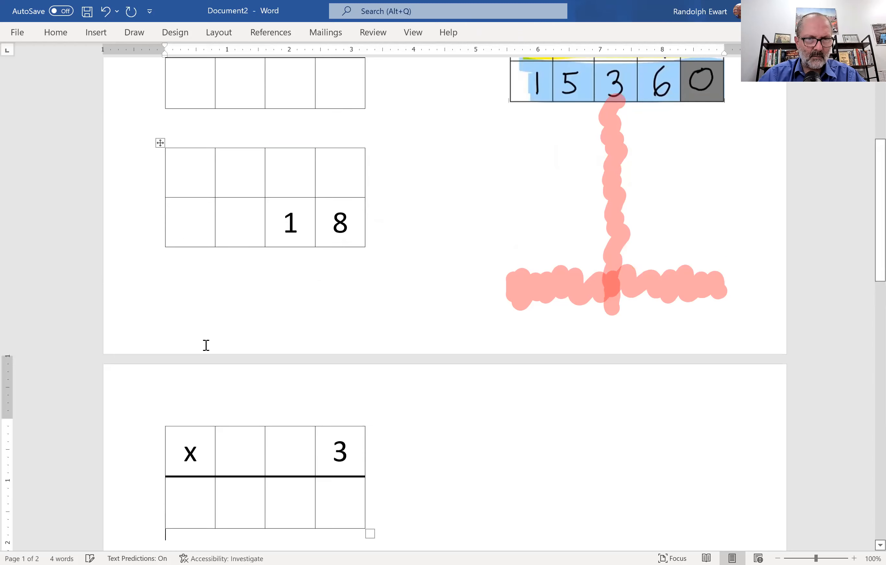
{"action": "scroll", "coordinate": [158, 279], "scroll_direction": "up", "scroll_amount": 2}
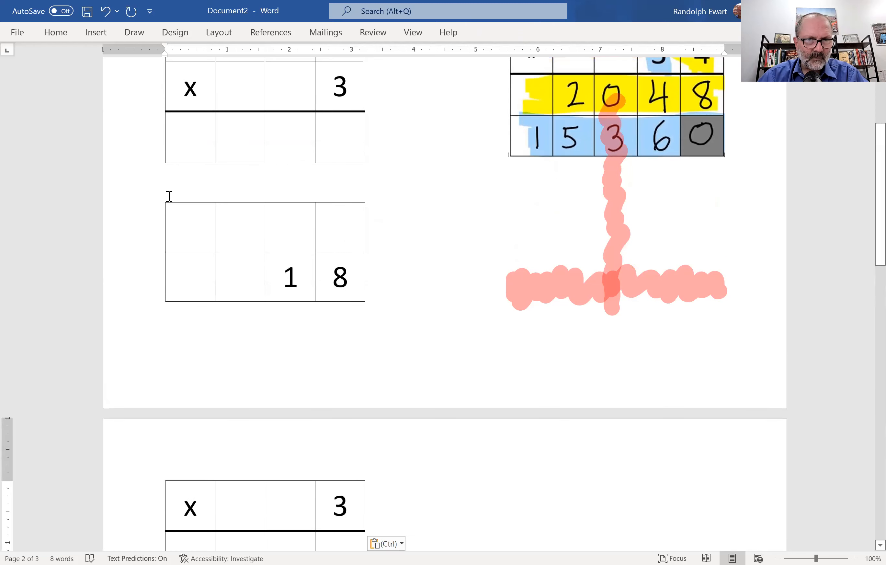
{"action": "scroll", "coordinate": [372, 250], "scroll_direction": "up", "scroll_amount": 2}
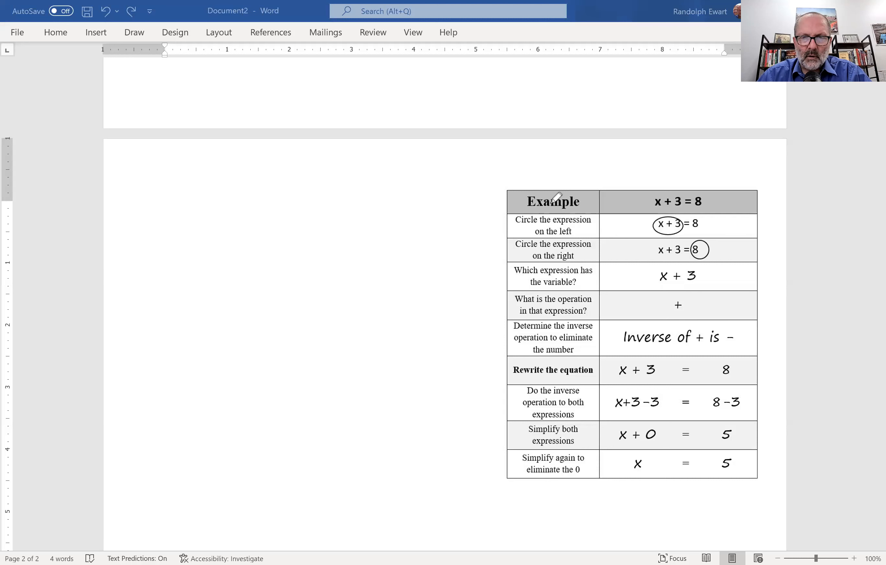
{"action": "mouse_move", "coordinate": [524, 205]}
{"action": "left_mouse_down"}
{"action": "mouse_move", "coordinate": [654, 191]}
{"action": "mouse_move", "coordinate": [731, 205]}
{"action": "left_mouse_up"}
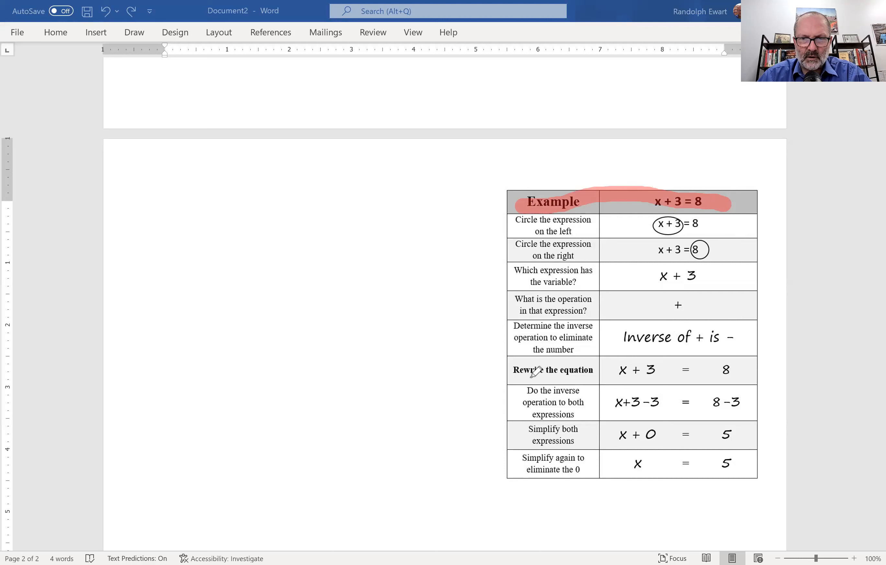
{"action": "left_click_drag", "start_coordinate": [521, 392], "coordinate": [618, 403]}
{"action": "mouse_move", "coordinate": [703, 405]}
{"action": "left_mouse_down"}
{"action": "mouse_move", "coordinate": [682, 421]}
{"action": "mouse_move", "coordinate": [533, 440]}
{"action": "mouse_move", "coordinate": [733, 463]}
{"action": "left_mouse_up"}
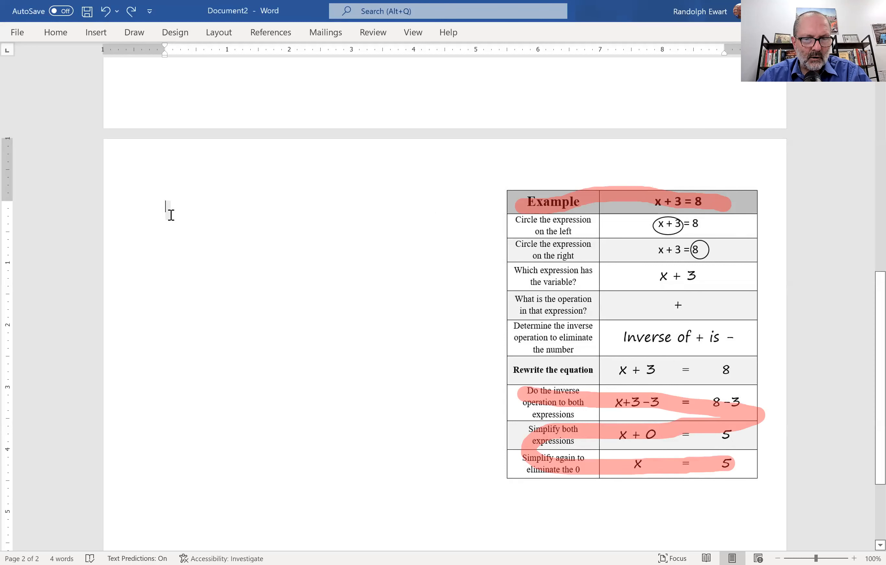
{"action": "type", "text": "h"}
{"action": "key", "text": "ctrl+z"}
{"action": "key", "text": "ctrl+z"}
{"action": "type", "text": "he"}
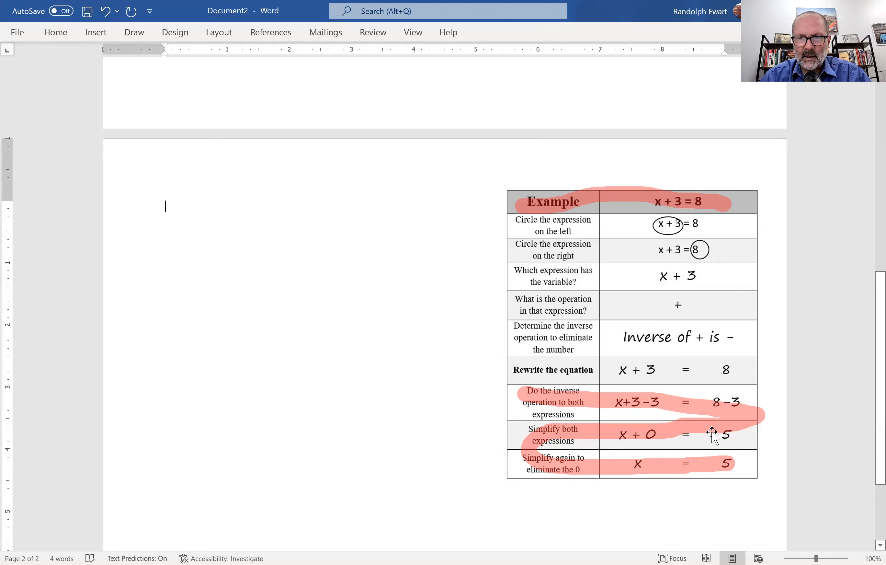
- Insert a table with 2 columns and 4 rows beside the equation example and resize it to about 4 inches wide with taller rows
{"action": "left_click", "coordinate": [96, 32]}
{"action": "left_click", "coordinate": [100, 80]}
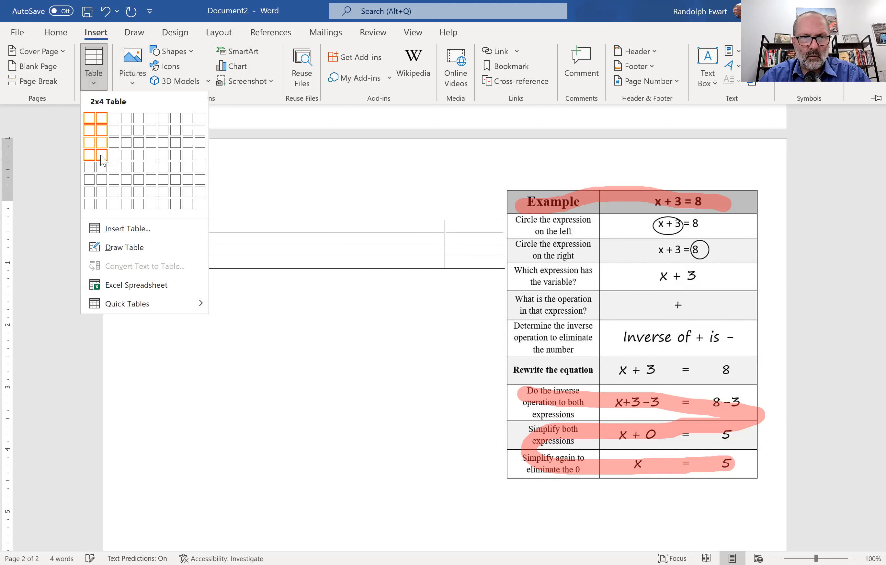
{"action": "left_click", "coordinate": [96, 157]}
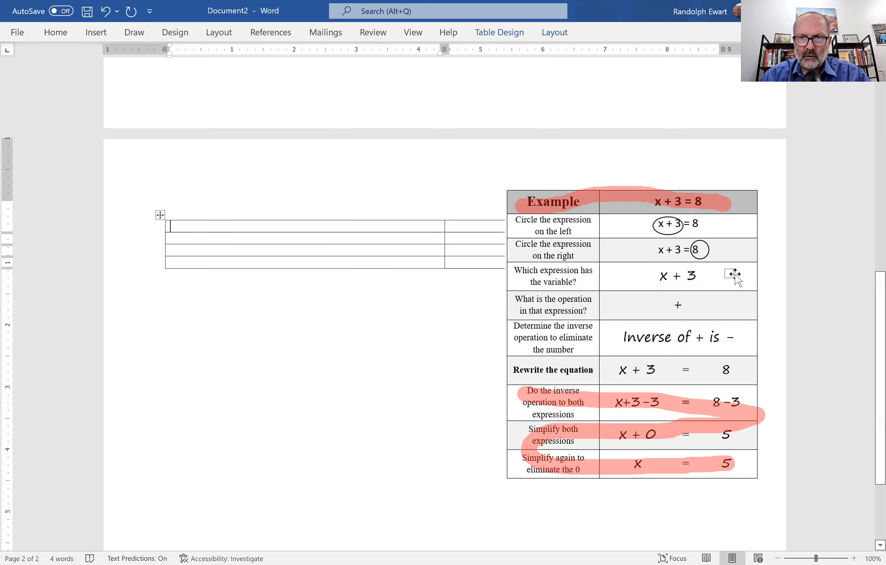
{"action": "left_click_drag", "start_coordinate": [729, 273], "coordinate": [416, 420]}
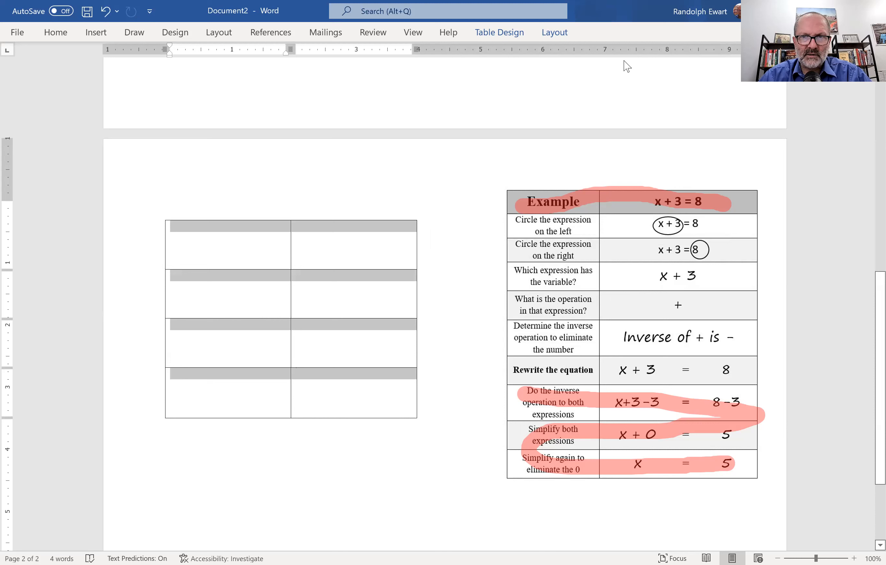
- Centre the contents of all cells in the new two-column table horizontally and vertically, keeping the whole table selected
{"action": "left_click", "coordinate": [555, 37]}
{"action": "left_click", "coordinate": [638, 67]}
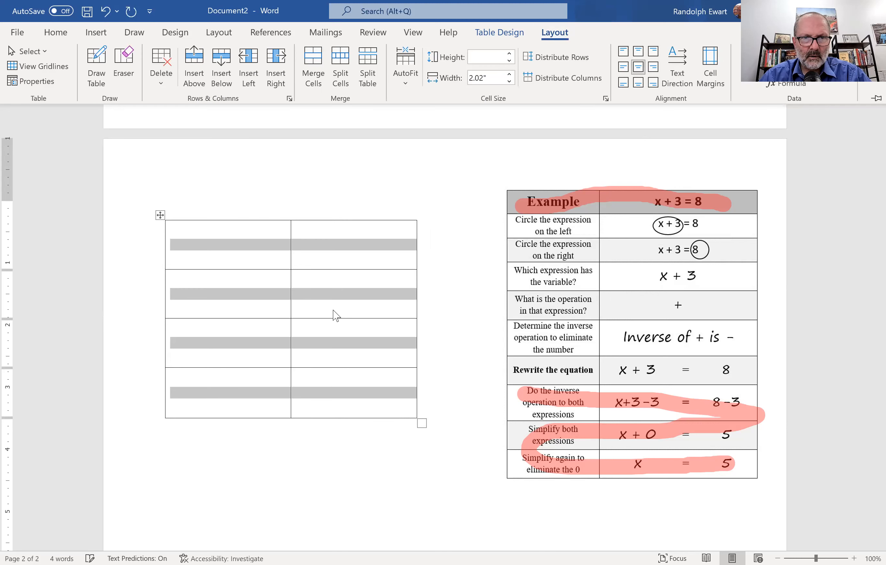
{"action": "left_click", "coordinate": [286, 258]}
{"action": "left_click", "coordinate": [274, 248]}
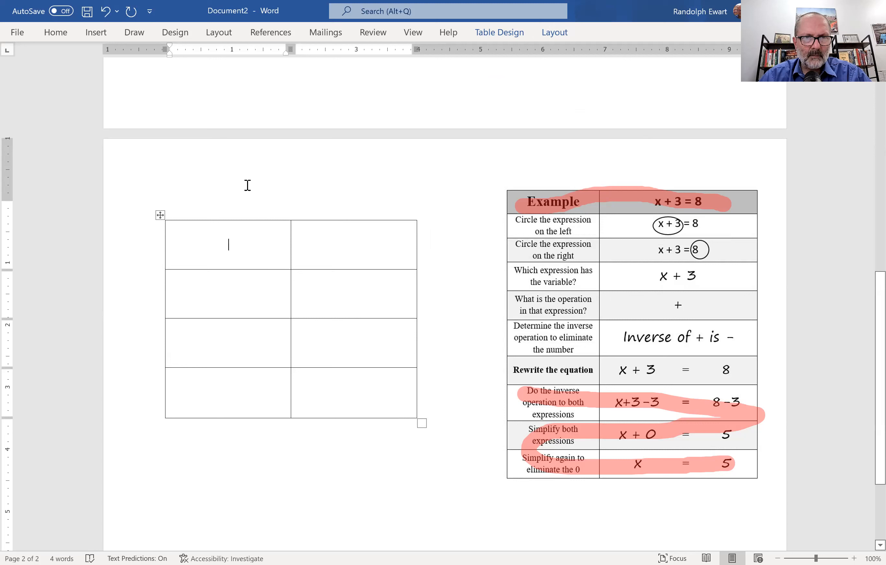
{"action": "left_click_drag", "start_coordinate": [273, 261], "coordinate": [321, 383]}
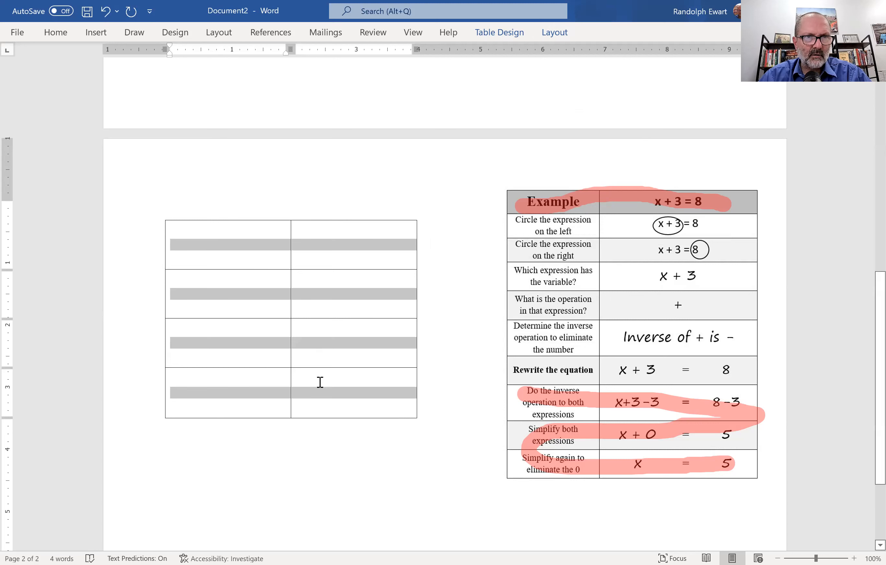
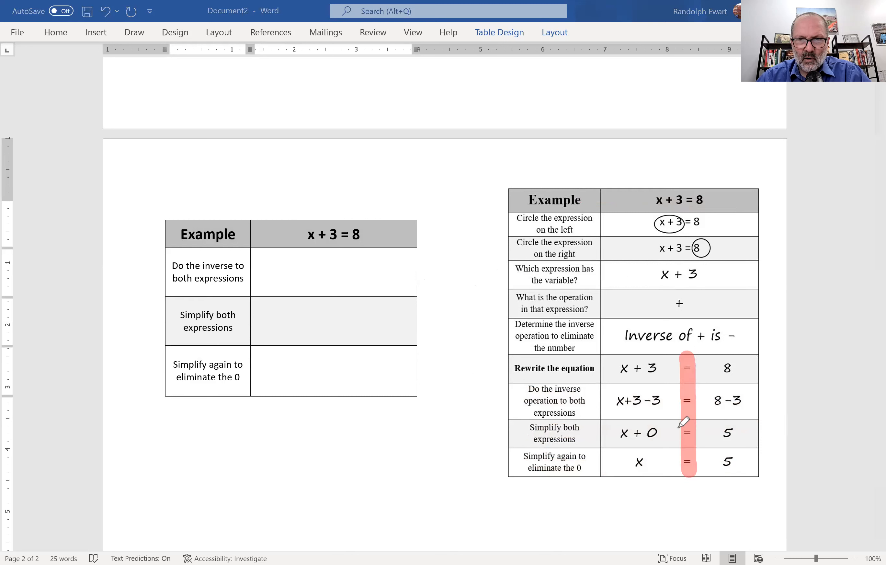
{"action": "left_click_drag", "start_coordinate": [335, 250], "coordinate": [338, 386]}
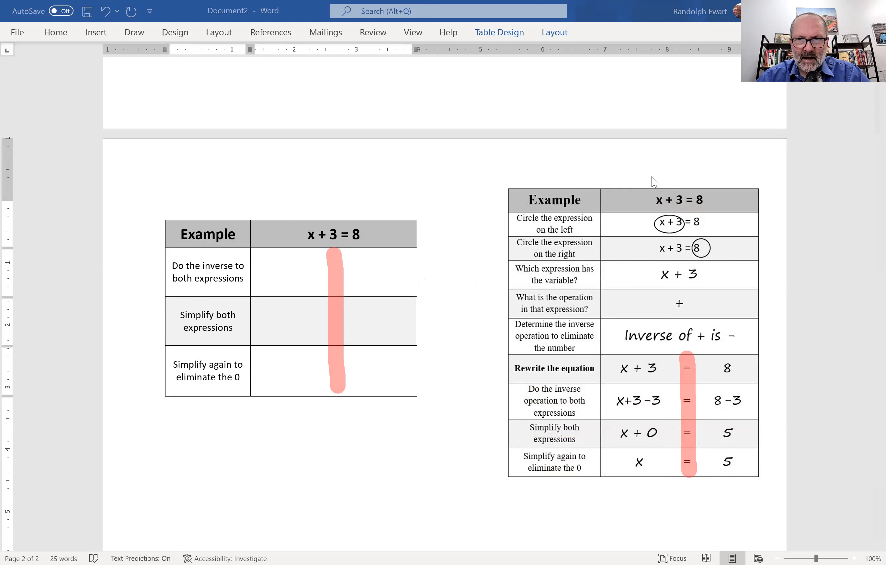
{"action": "left_click_drag", "start_coordinate": [637, 360], "coordinate": [642, 462]}
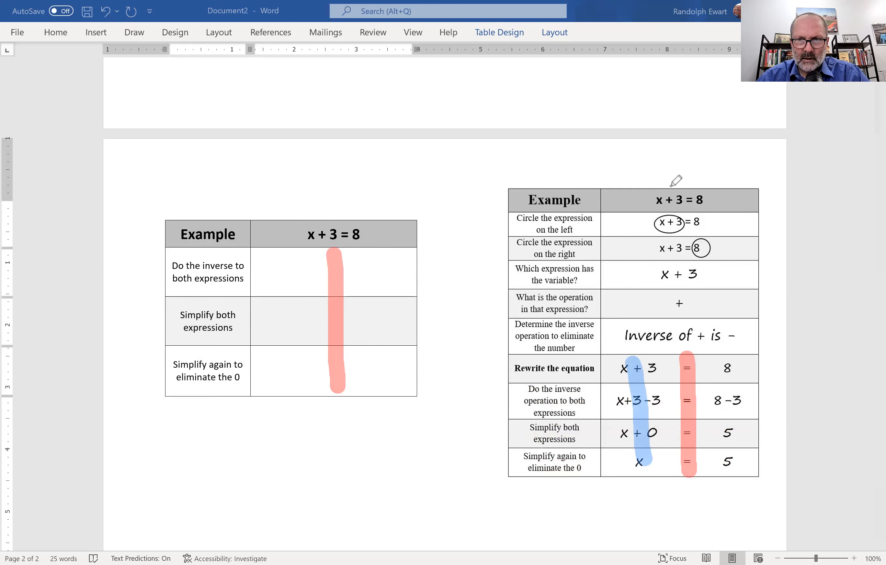
{"action": "left_click_drag", "start_coordinate": [737, 372], "coordinate": [733, 488]}
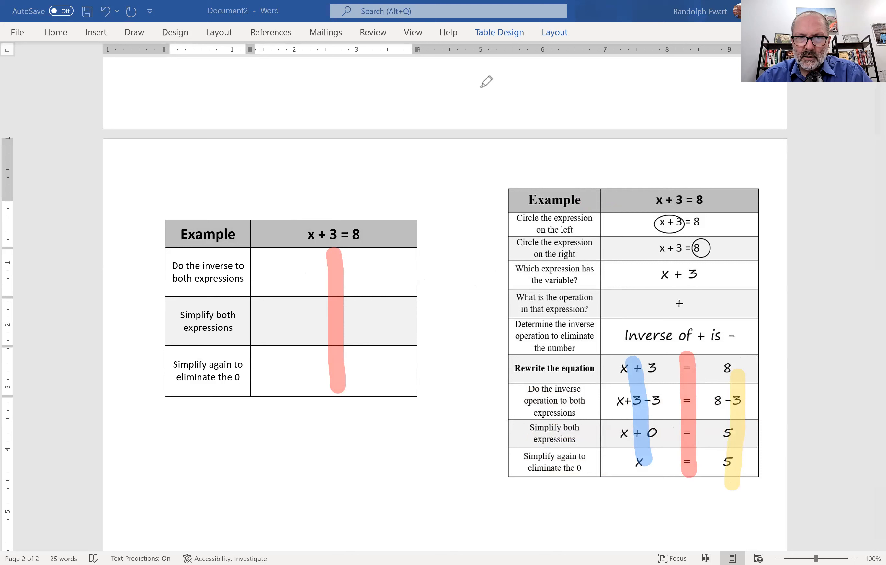
{"action": "key", "text": "ctrl+shift+7"}
{"action": "key", "text": "Escape"}
- Split the three empty cells below the x + 3 = 8 heading into 3 columns and 3 rows
{"action": "left_click_drag", "start_coordinate": [324, 295], "coordinate": [362, 361]}
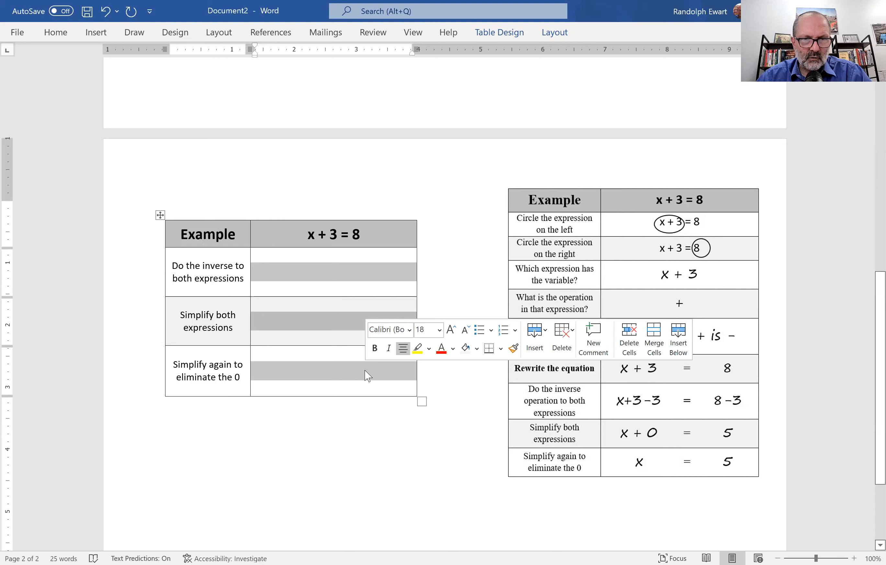
{"action": "left_click", "coordinate": [555, 33]}
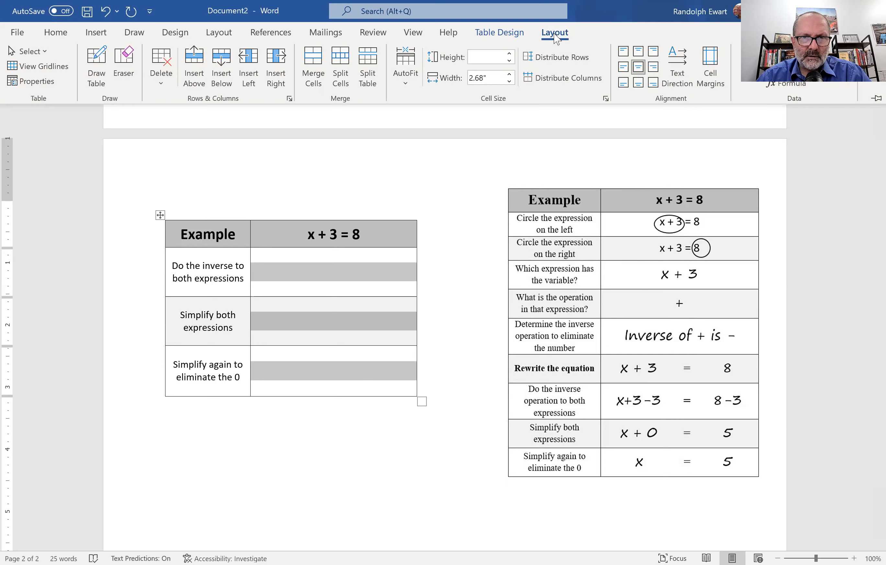
{"action": "left_click", "coordinate": [342, 78]}
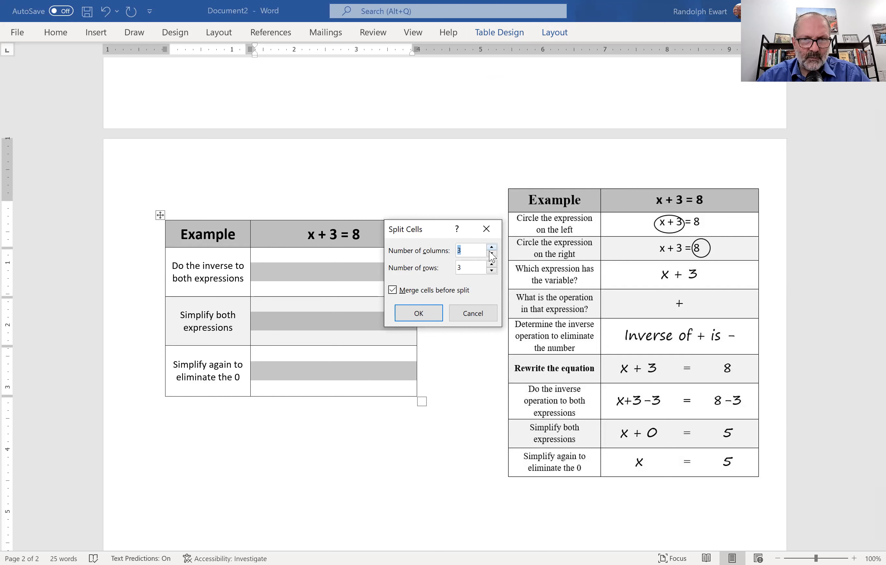
{"action": "left_click", "coordinate": [432, 317]}
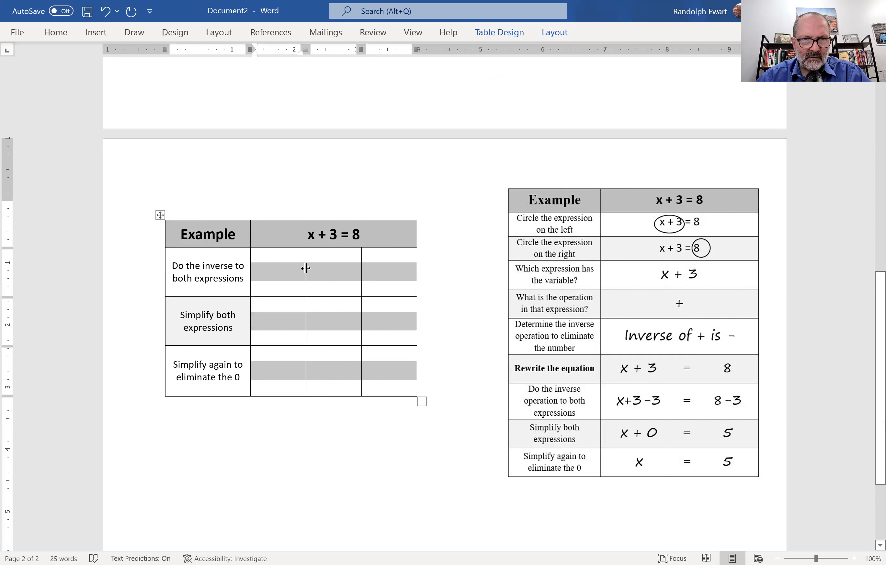
- Narrow the middle of the three new columns by moving both of its borders so it sits centred below the equation heading
{"action": "left_click_drag", "start_coordinate": [306, 268], "coordinate": [336, 268]}
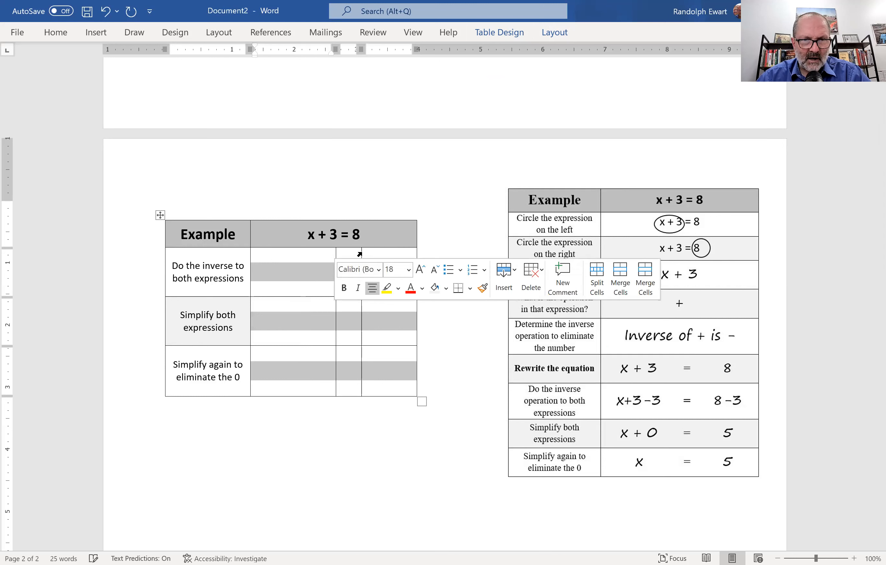
{"action": "left_click", "coordinate": [359, 252]}
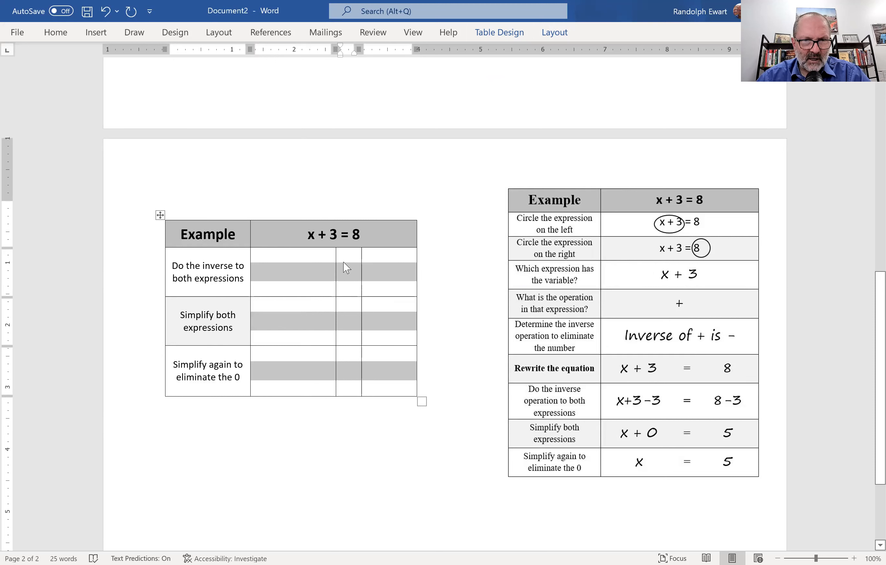
{"action": "left_click_drag", "start_coordinate": [361, 262], "coordinate": [351, 261]}
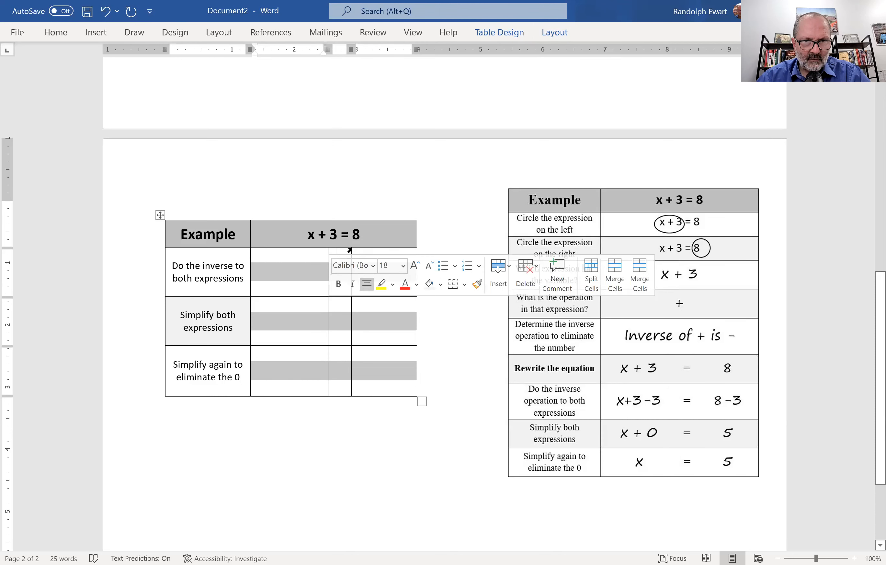
{"action": "left_click_drag", "start_coordinate": [350, 253], "coordinate": [345, 280]}
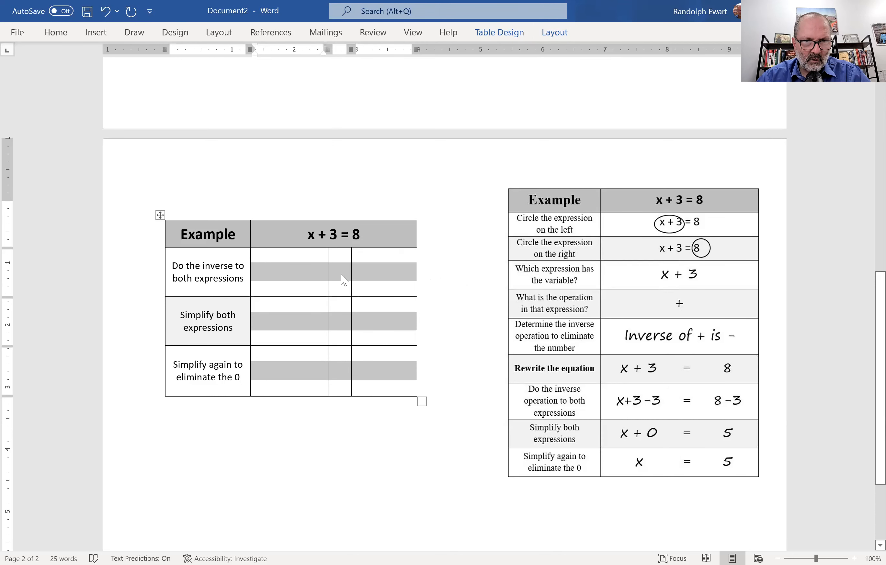
- Enter an equals sign in the narrow middle column of each of the three step rows
{"action": "type", "text": "="}
{"action": "left_click", "coordinate": [339, 326]}
{"action": "type", "text": "="}
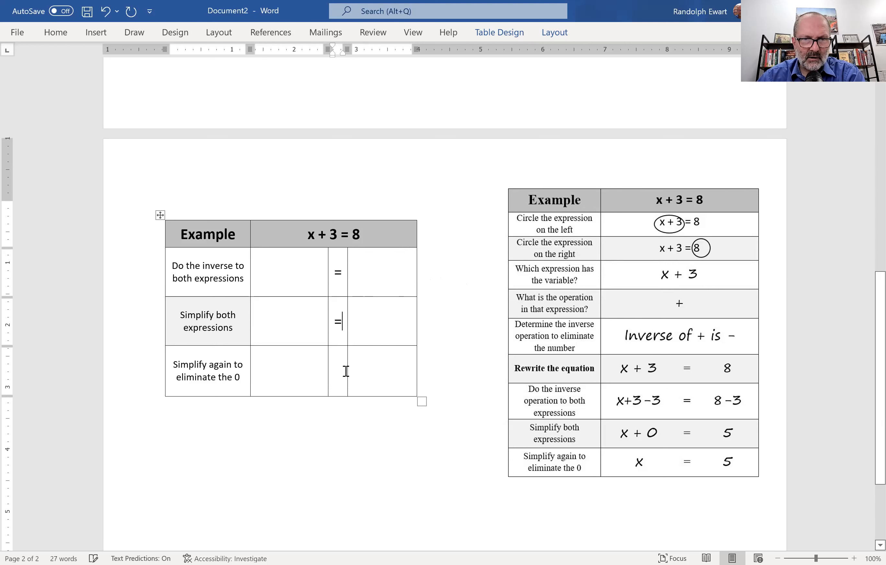
{"action": "left_click", "coordinate": [346, 371]}
{"action": "type", "text": "="}
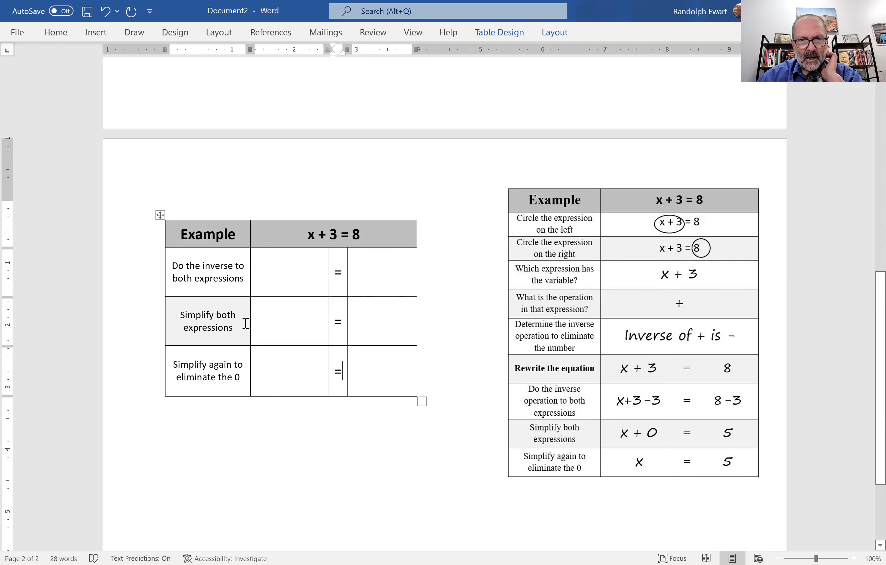
{"action": "left_click_drag", "start_coordinate": [238, 319], "coordinate": [366, 324]}
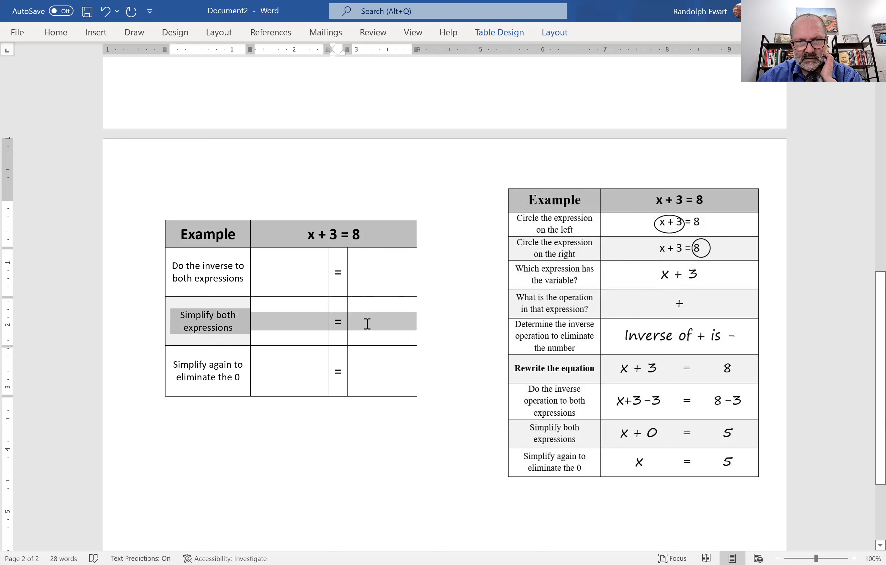
{"action": "left_click", "coordinate": [468, 303]}
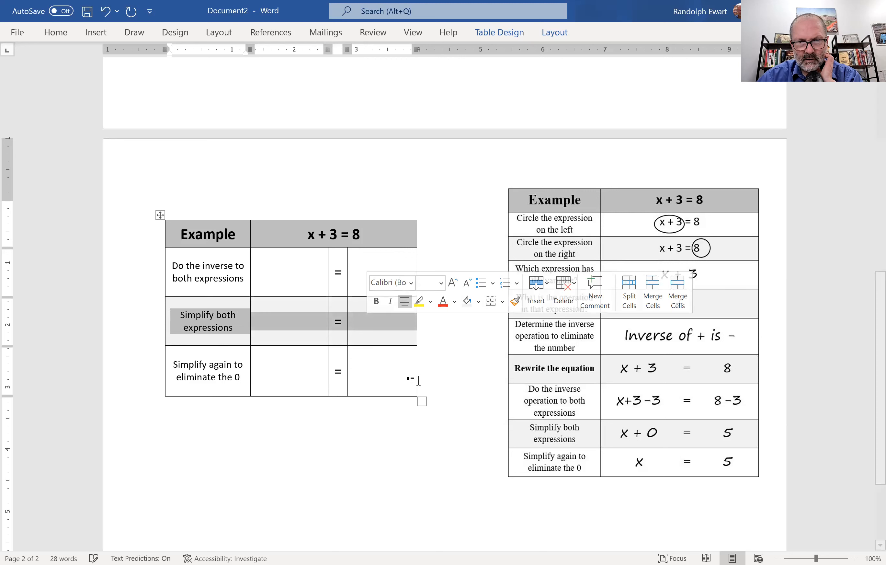
{"action": "left_click", "coordinate": [455, 364]}
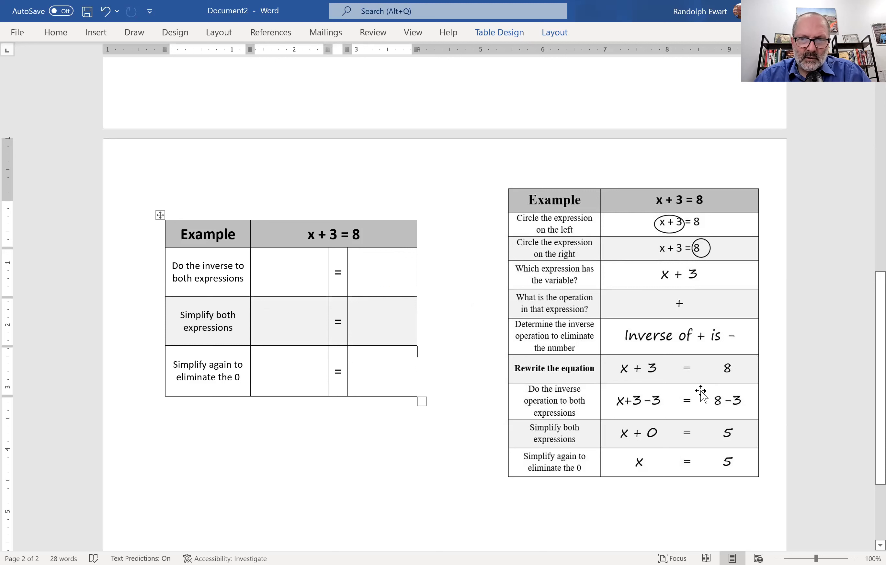
- Move the picture of the completed example slightly closer to the new table
{"action": "left_click_drag", "start_coordinate": [697, 369], "coordinate": [687, 368]}
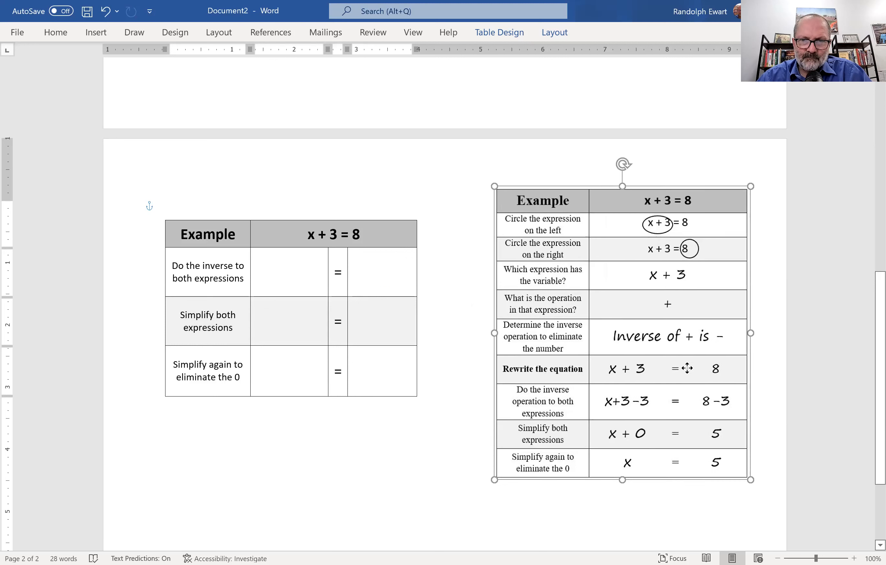
{"action": "left_click", "coordinate": [451, 420]}
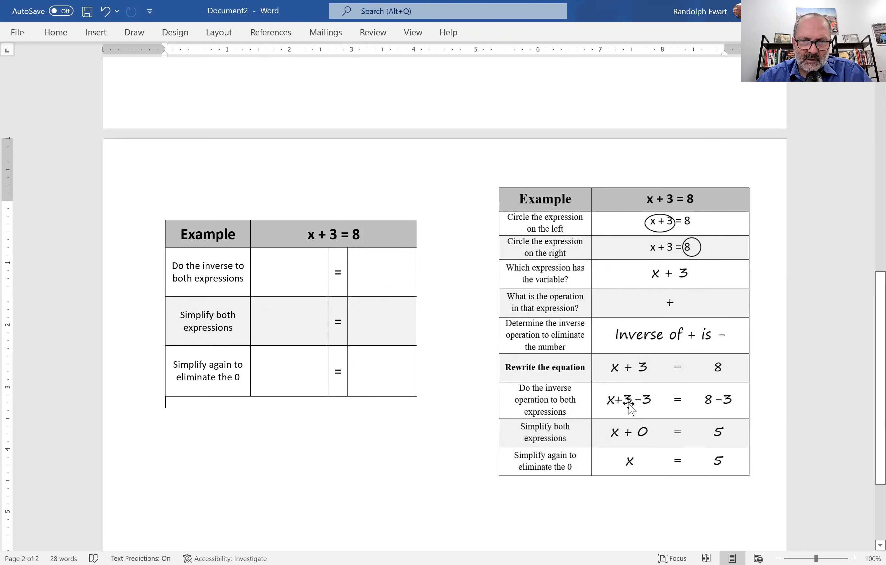
{"action": "left_click_drag", "start_coordinate": [635, 402], "coordinate": [635, 401]}
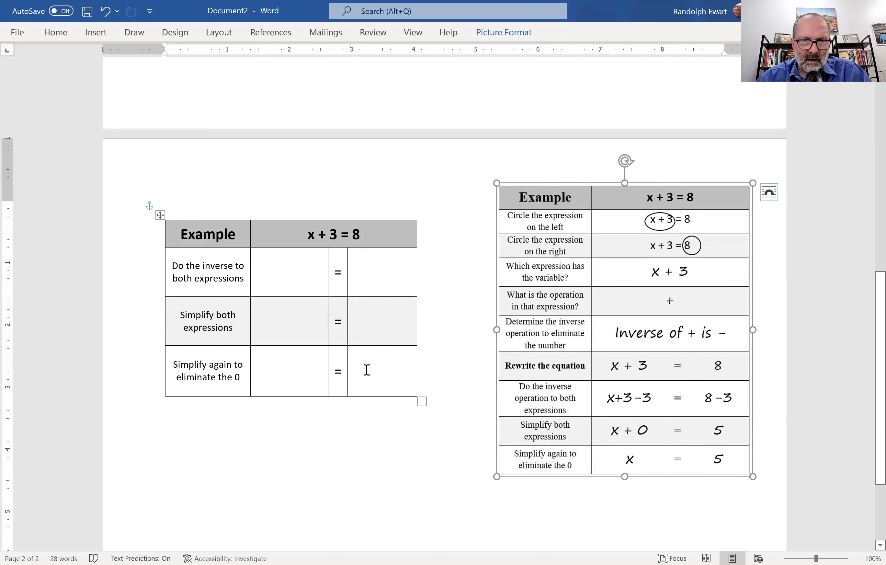
- Remove the inside vertical borders from the split cells around the equals signs through the Borders and Shading settings
{"action": "left_click_drag", "start_coordinate": [312, 269], "coordinate": [373, 366]}
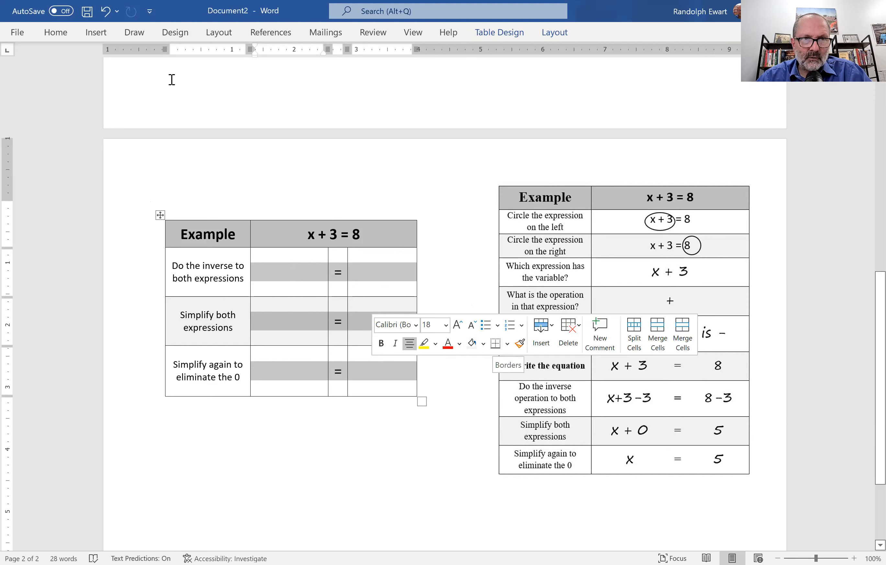
{"action": "left_click", "coordinate": [56, 33]}
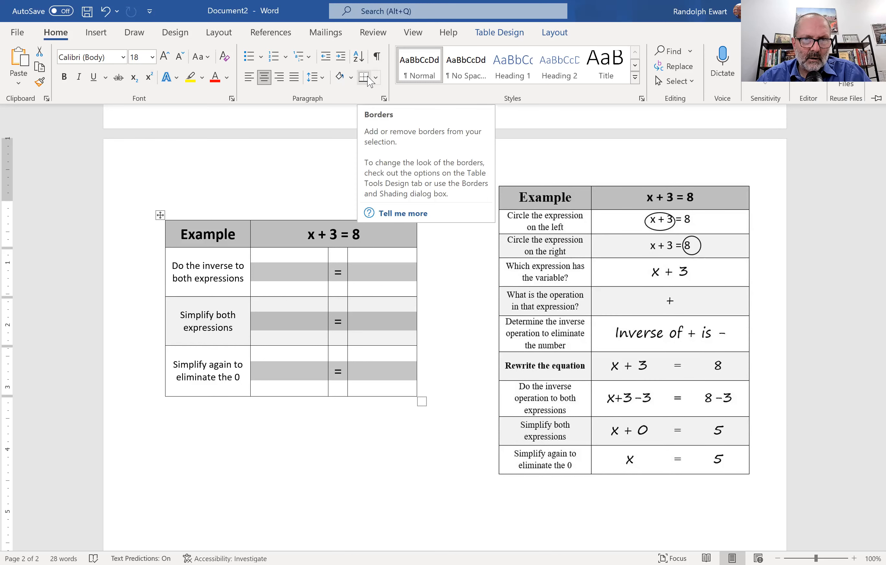
{"action": "left_click", "coordinate": [376, 77]}
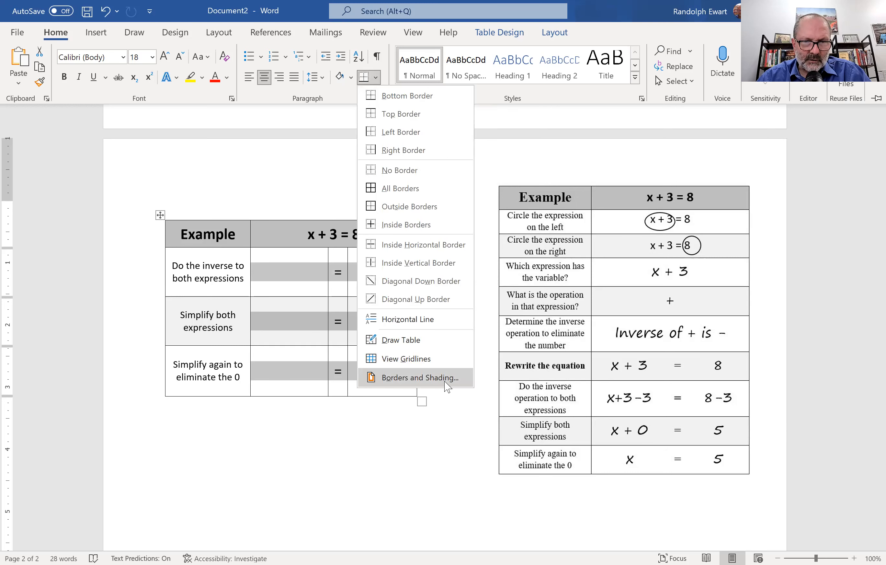
{"action": "left_click", "coordinate": [399, 377]}
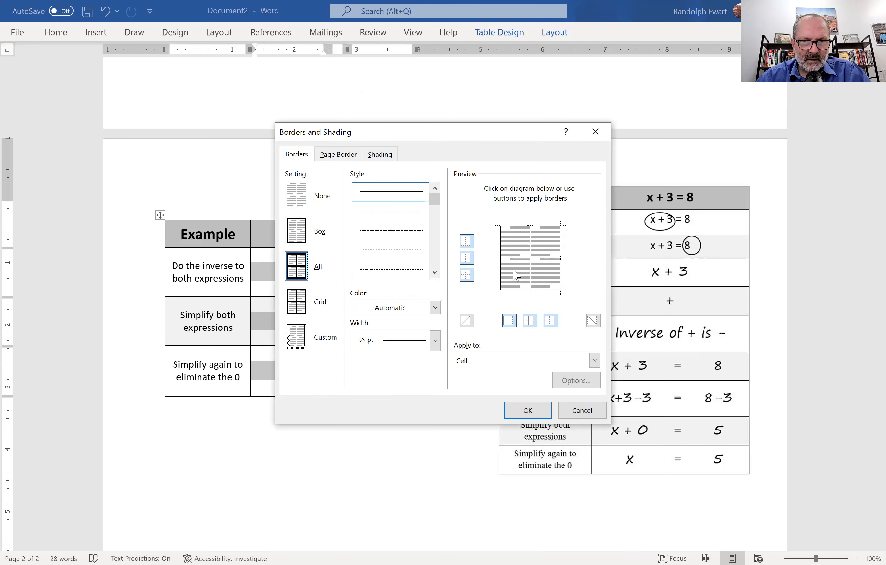
{"action": "left_click", "coordinate": [531, 321]}
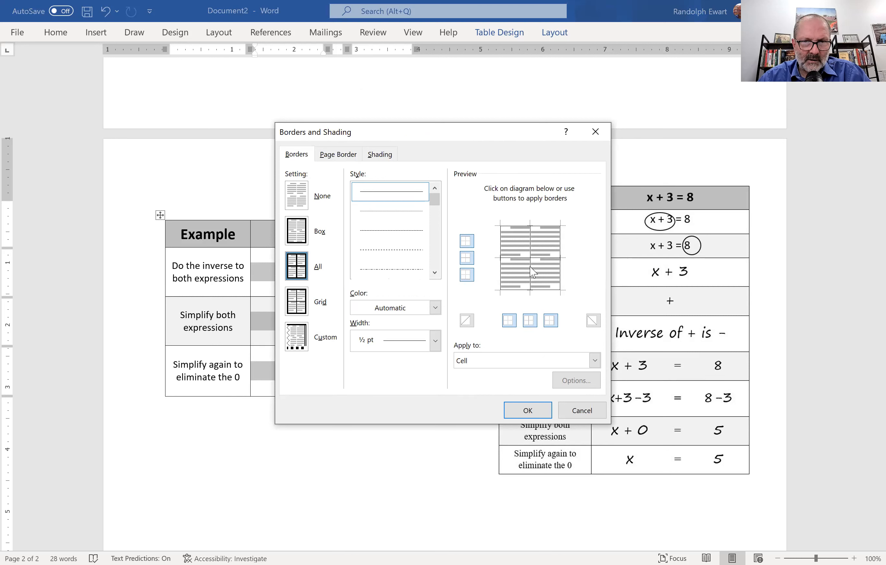
{"action": "left_click", "coordinate": [531, 322]}
{"action": "left_click", "coordinate": [529, 413]}
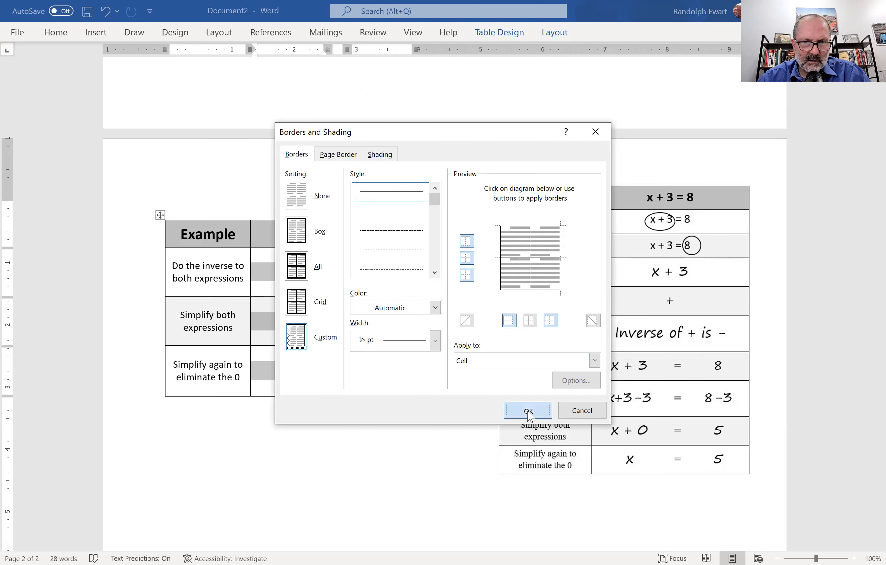
{"action": "left_click", "coordinate": [451, 416]}
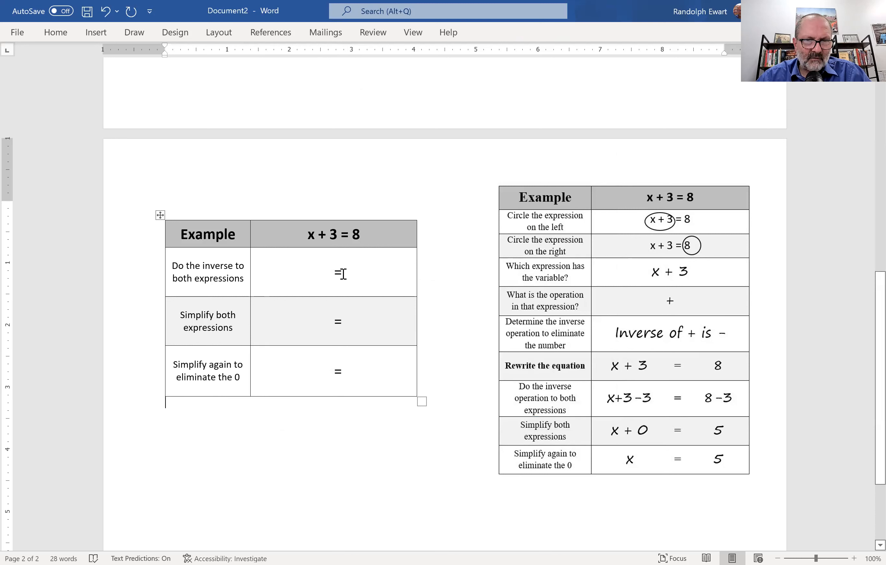
- Enter x + 3 before and 8 after the equals sign in the "Do the inverse to both expressions" row
{"action": "left_click", "coordinate": [304, 272]}
{"action": "left_click_drag", "start_coordinate": [304, 272], "coordinate": [299, 376]}
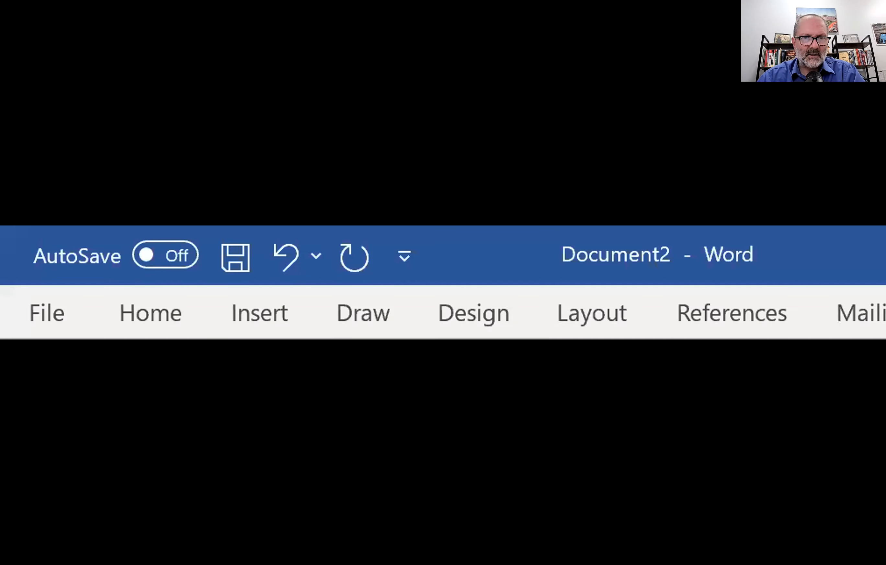
{"action": "type", "text": "x + 3"}
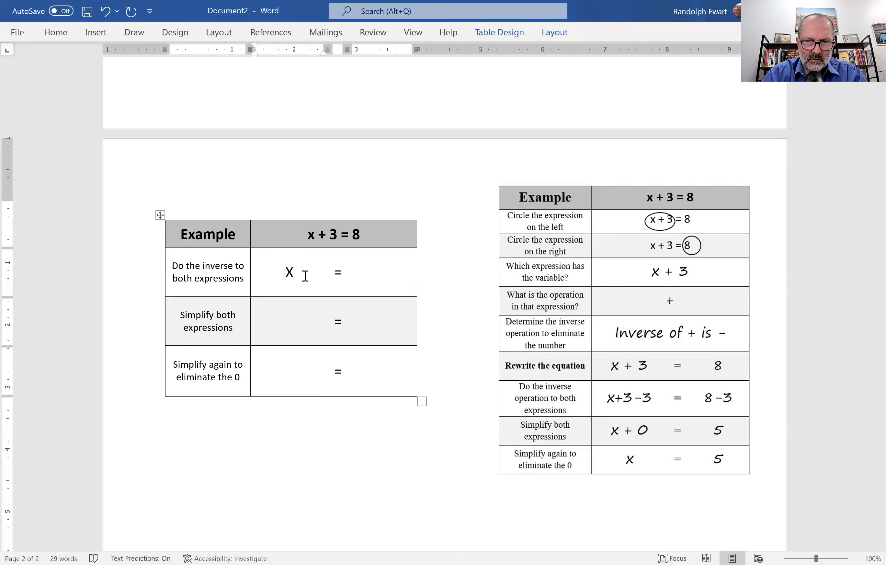
{"action": "key", "text": "Tab"}
{"action": "key", "text": "Tab"}
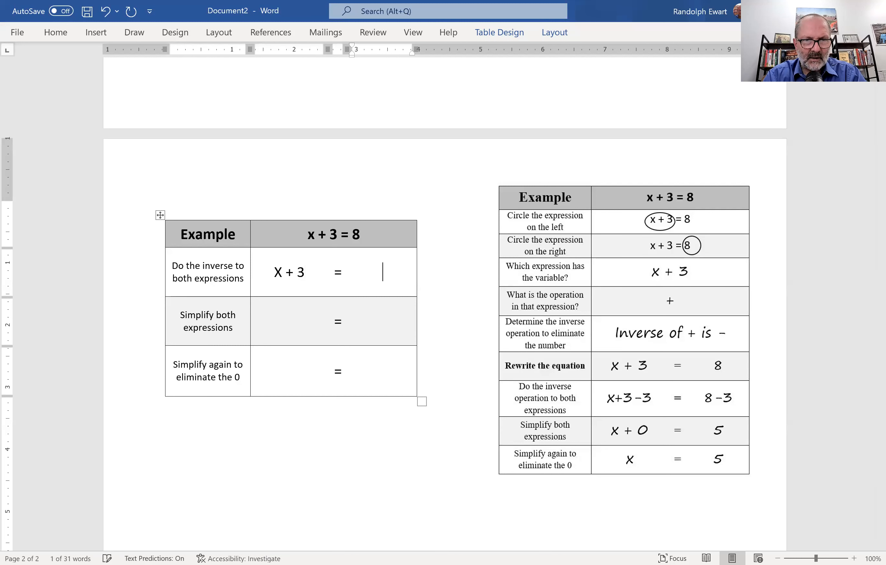
{"action": "type", "text": "8"}
- Undo the trial expressions entered around the equals sign in the first step row
{"action": "left_click", "coordinate": [106, 12]}
{"action": "left_click", "coordinate": [106, 12]}
{"action": "left_click", "coordinate": [107, 11]}
{"action": "left_click", "coordinate": [107, 12]}
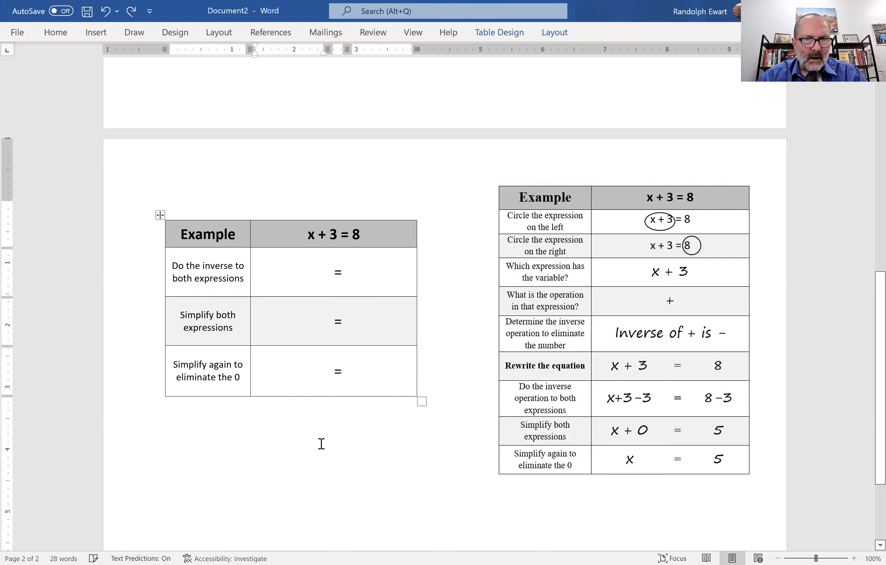
{"action": "left_click", "coordinate": [315, 421]}
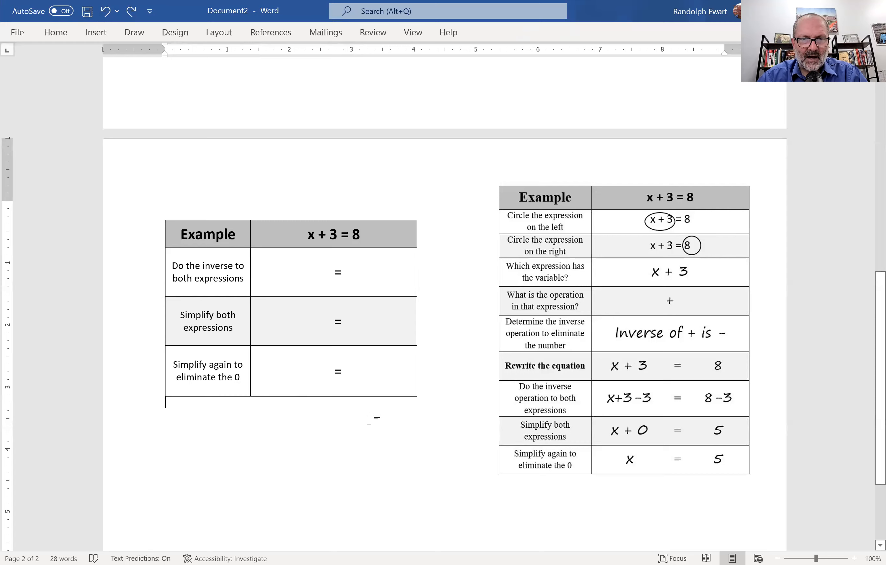
- Add blank lines below the equation table and insert a 2 x 2 table resized to about 2.9 inches wide and 2 inches tall
{"action": "scroll", "coordinate": [369, 419], "scroll_direction": "down", "scroll_amount": 3}
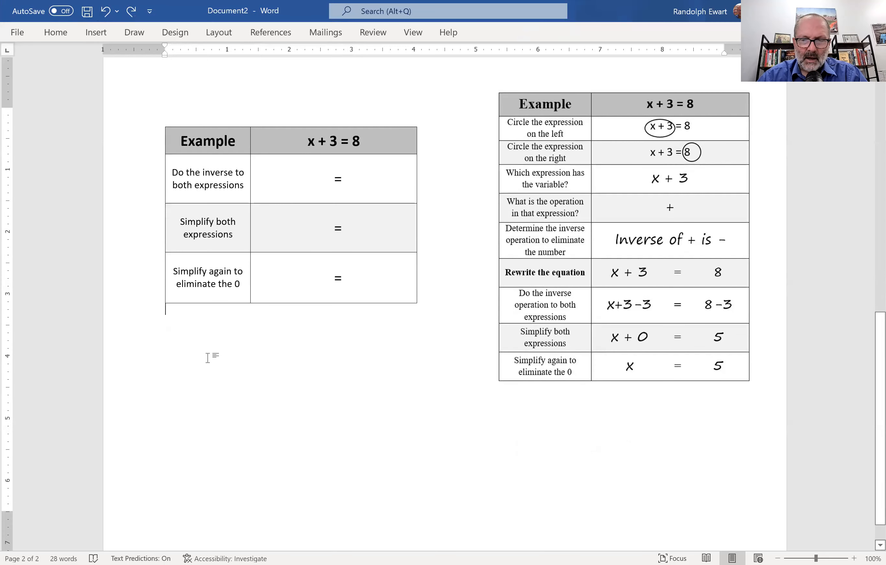
{"action": "key", "text": "Return"}
{"action": "key", "text": "Return"}
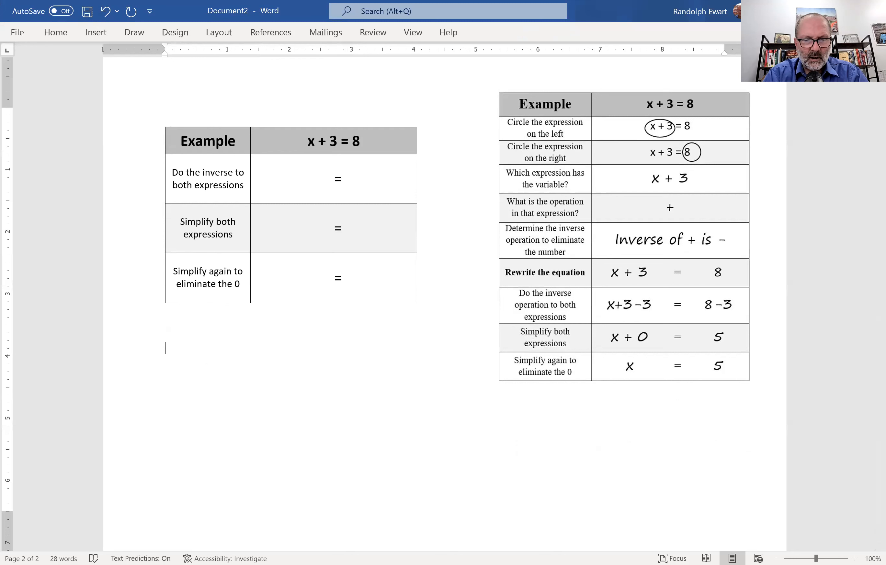
{"action": "left_click", "coordinate": [95, 32]}
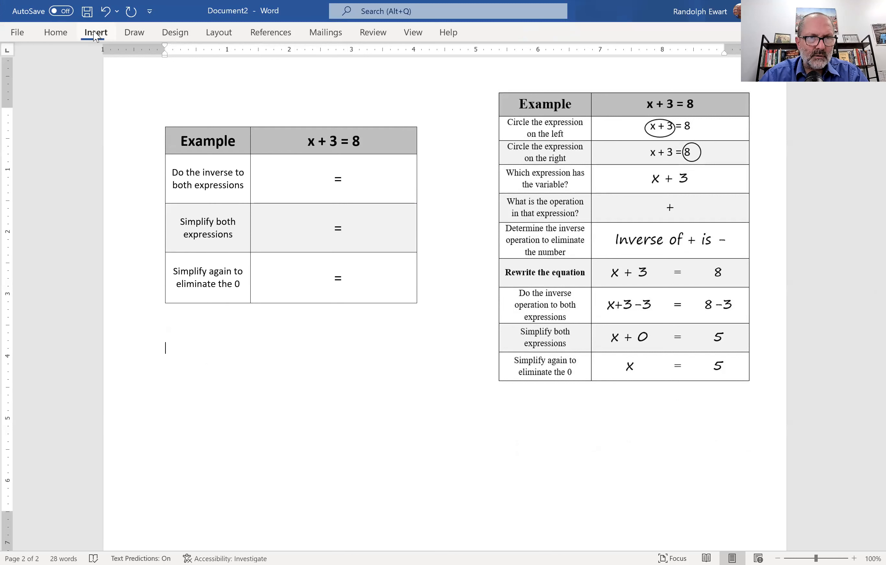
{"action": "left_click", "coordinate": [94, 79]}
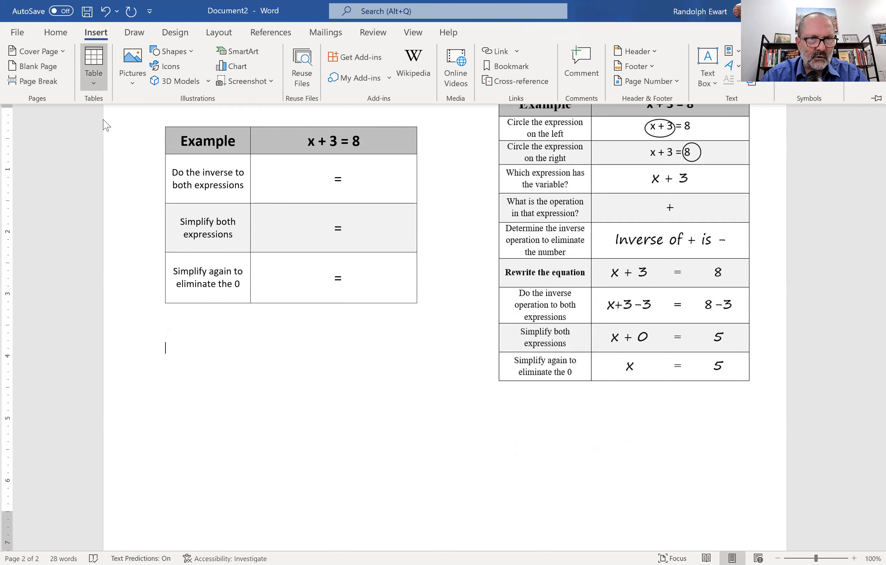
{"action": "left_click", "coordinate": [102, 132]}
{"action": "left_click_drag", "start_coordinate": [732, 368], "coordinate": [345, 468]}
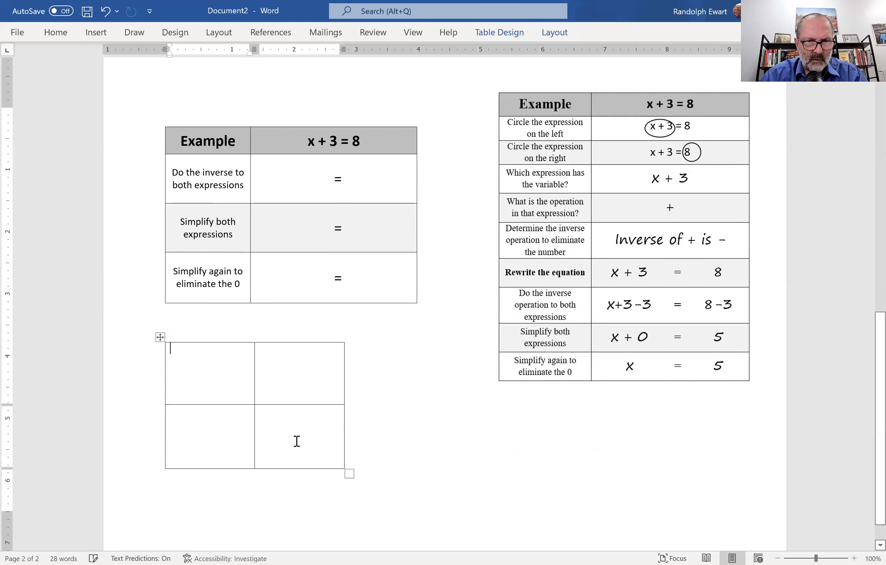
- Centre the contents of all four cells of the 2 x 2 table both ways and set their font size to 24
{"action": "left_click", "coordinate": [550, 37]}
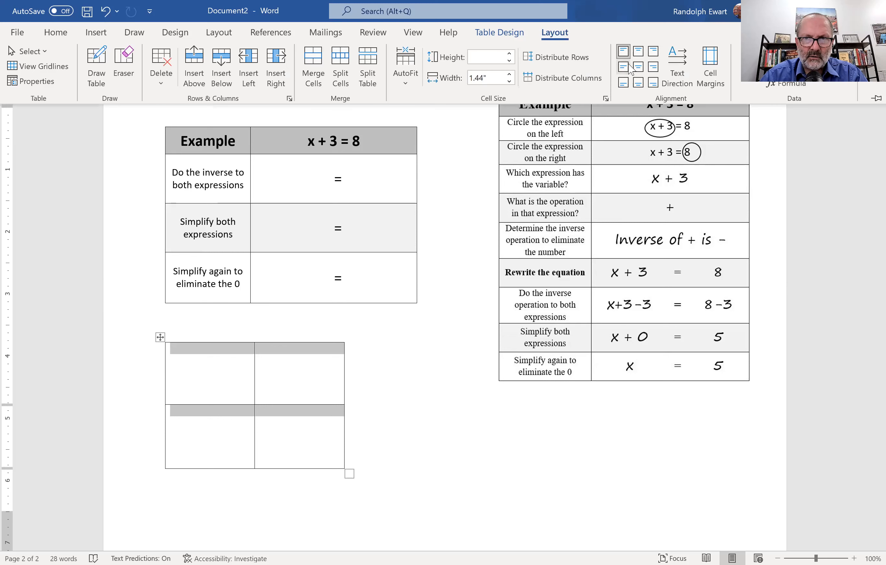
{"action": "left_click", "coordinate": [55, 33]}
{"action": "left_click", "coordinate": [152, 57]}
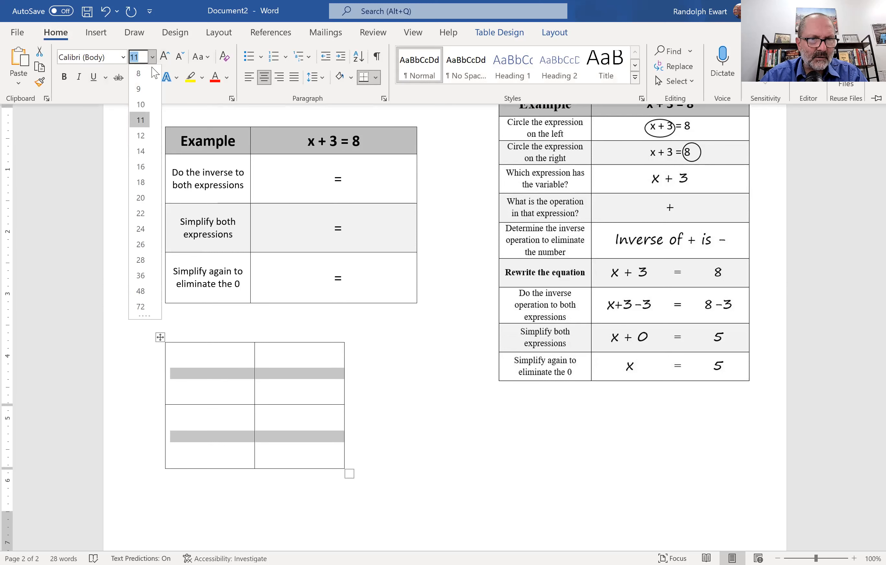
{"action": "left_click", "coordinate": [141, 229]}
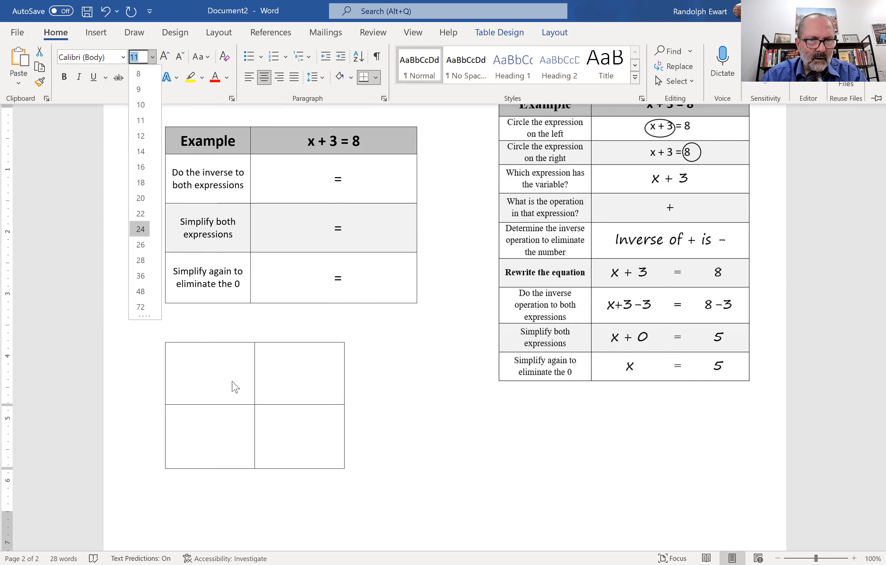
- Enter Before and Now in the table's top row and resize the table to about 3.6 inches wide and 1.7 inches tall
{"action": "left_click", "coordinate": [233, 380]}
{"action": "type", "text": "Before"}
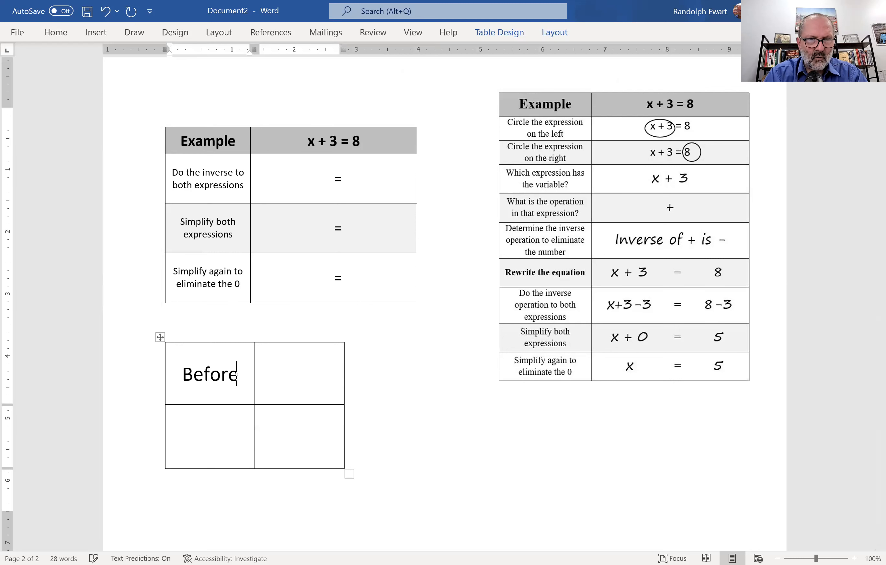
{"action": "key", "text": "Tab"}
{"action": "type", "text": "Now"}
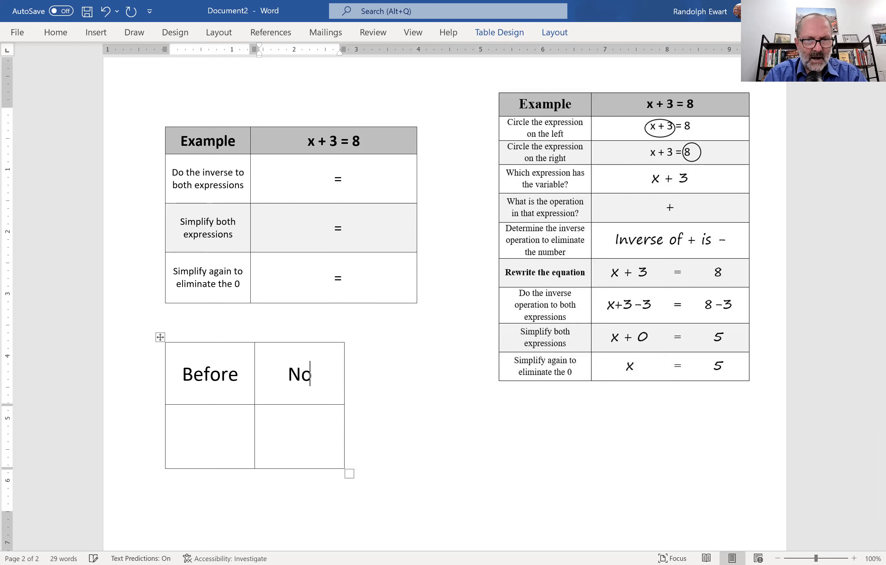
{"action": "left_click_drag", "start_coordinate": [349, 472], "coordinate": [392, 451]}
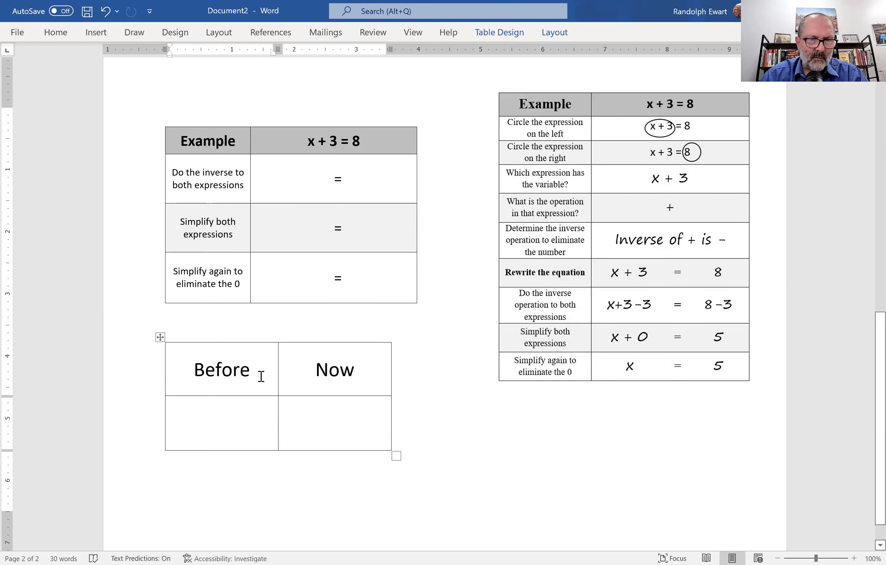
- Shade both cells of the Before column light grey, using the second-lightest grey tint of white
{"action": "left_click_drag", "start_coordinate": [259, 375], "coordinate": [256, 423]}
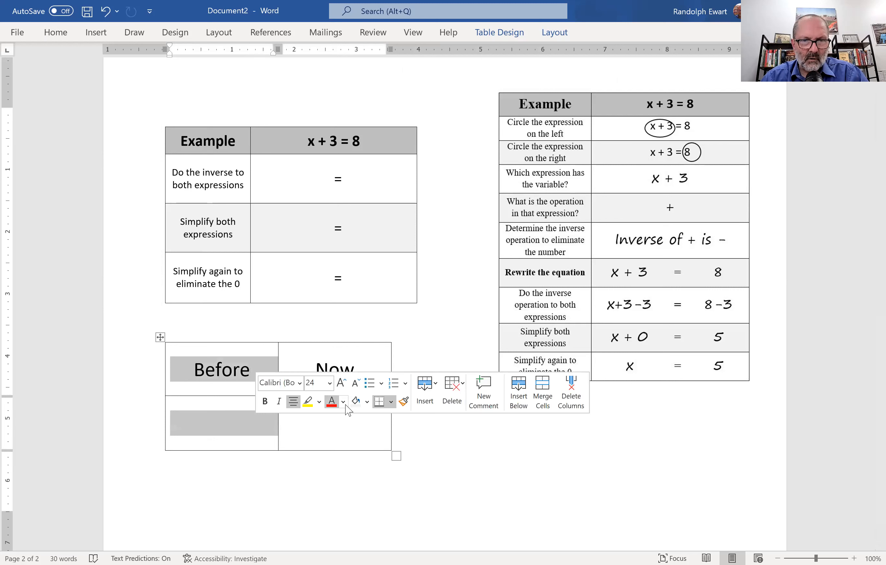
{"action": "left_click", "coordinate": [368, 406]}
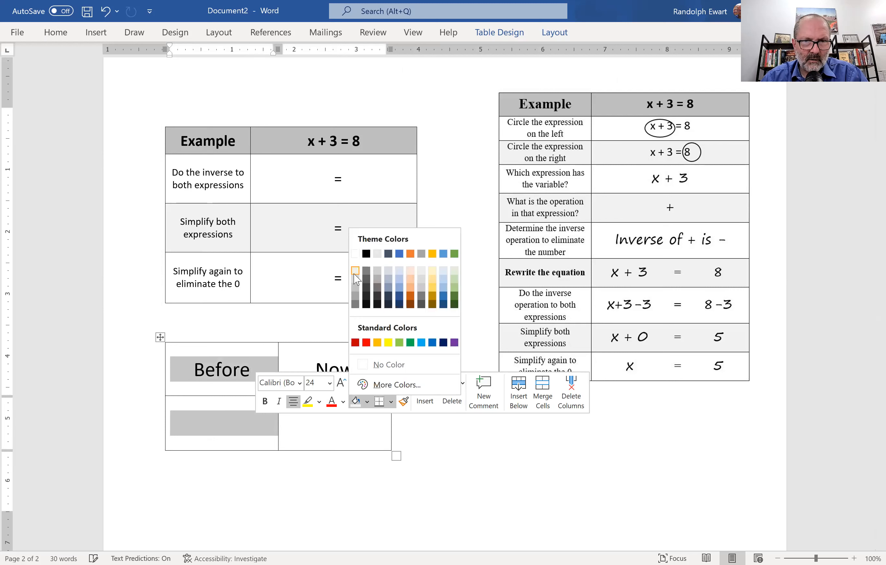
{"action": "left_click", "coordinate": [355, 278]}
{"action": "left_click", "coordinate": [216, 429]}
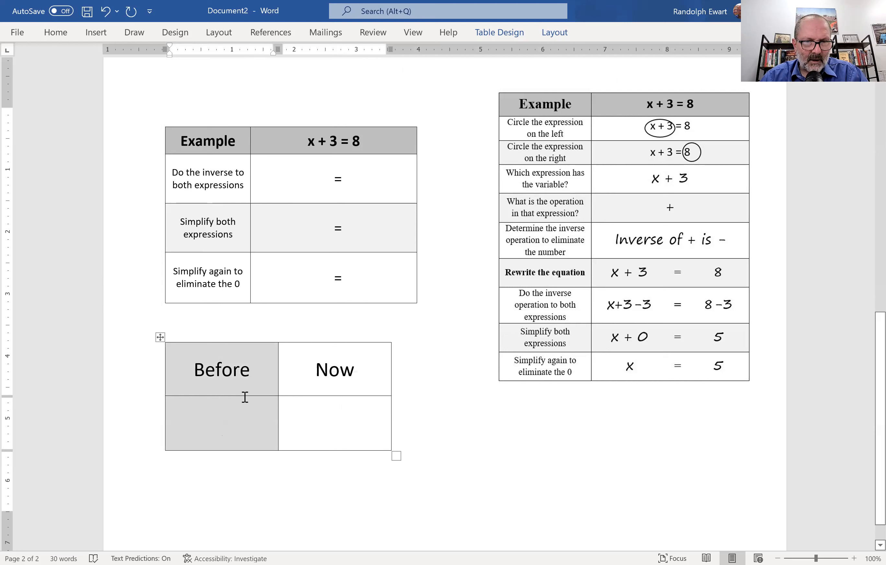